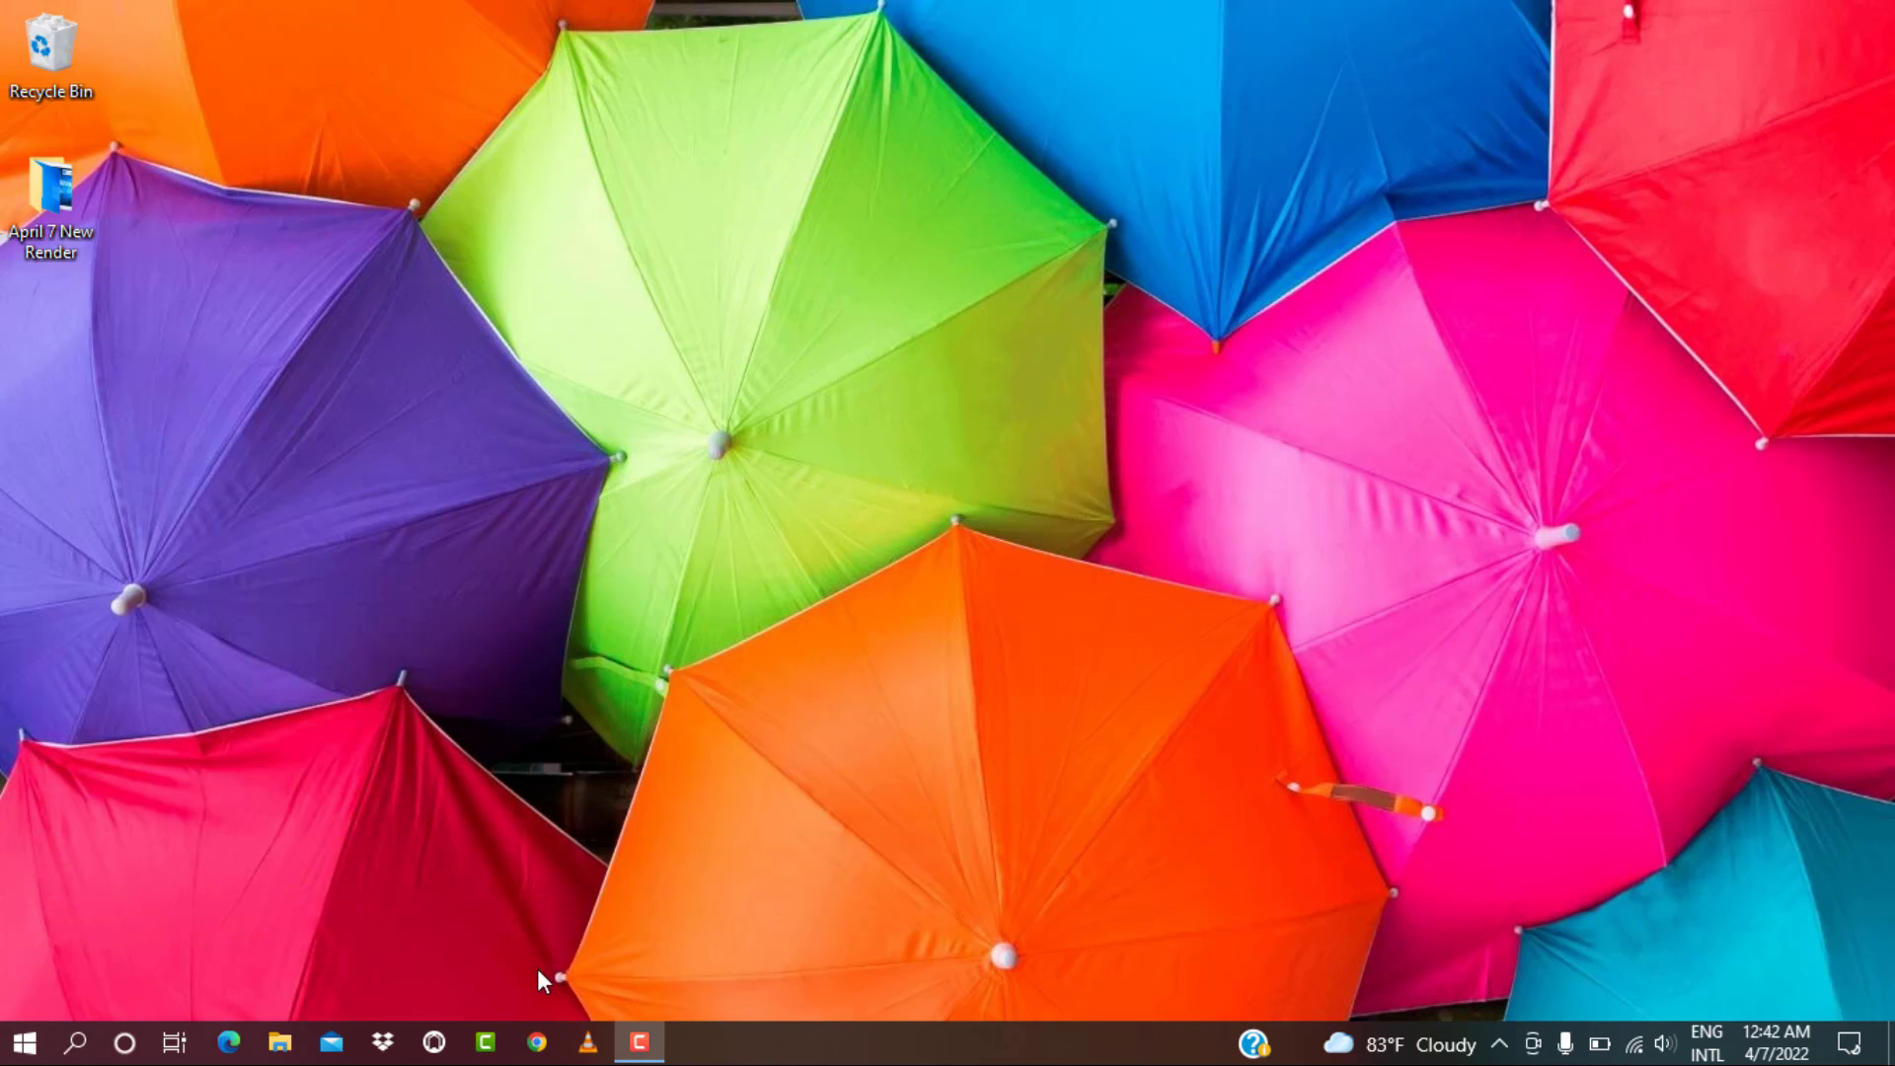
# - Launch Chrome and load the spotify.com home page
pyautogui.click(529, 1049)
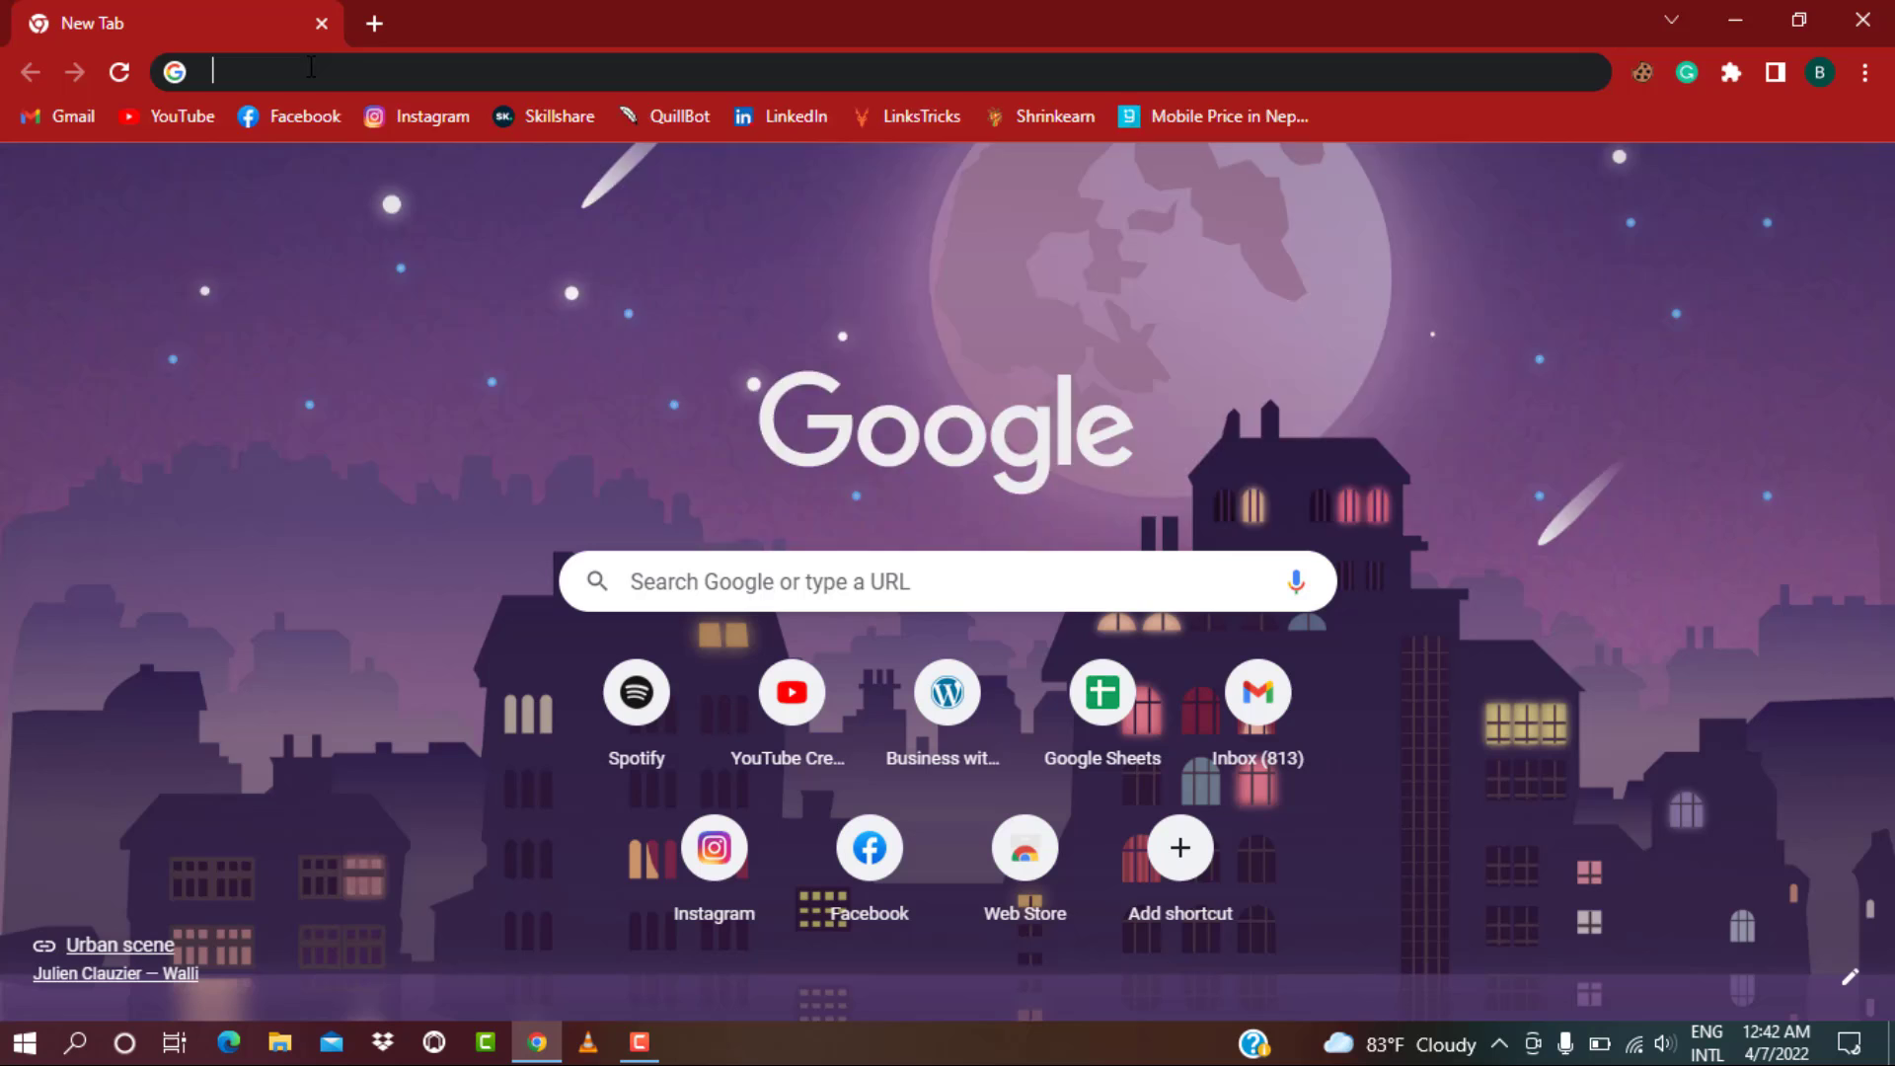
pyautogui.click(312, 67)
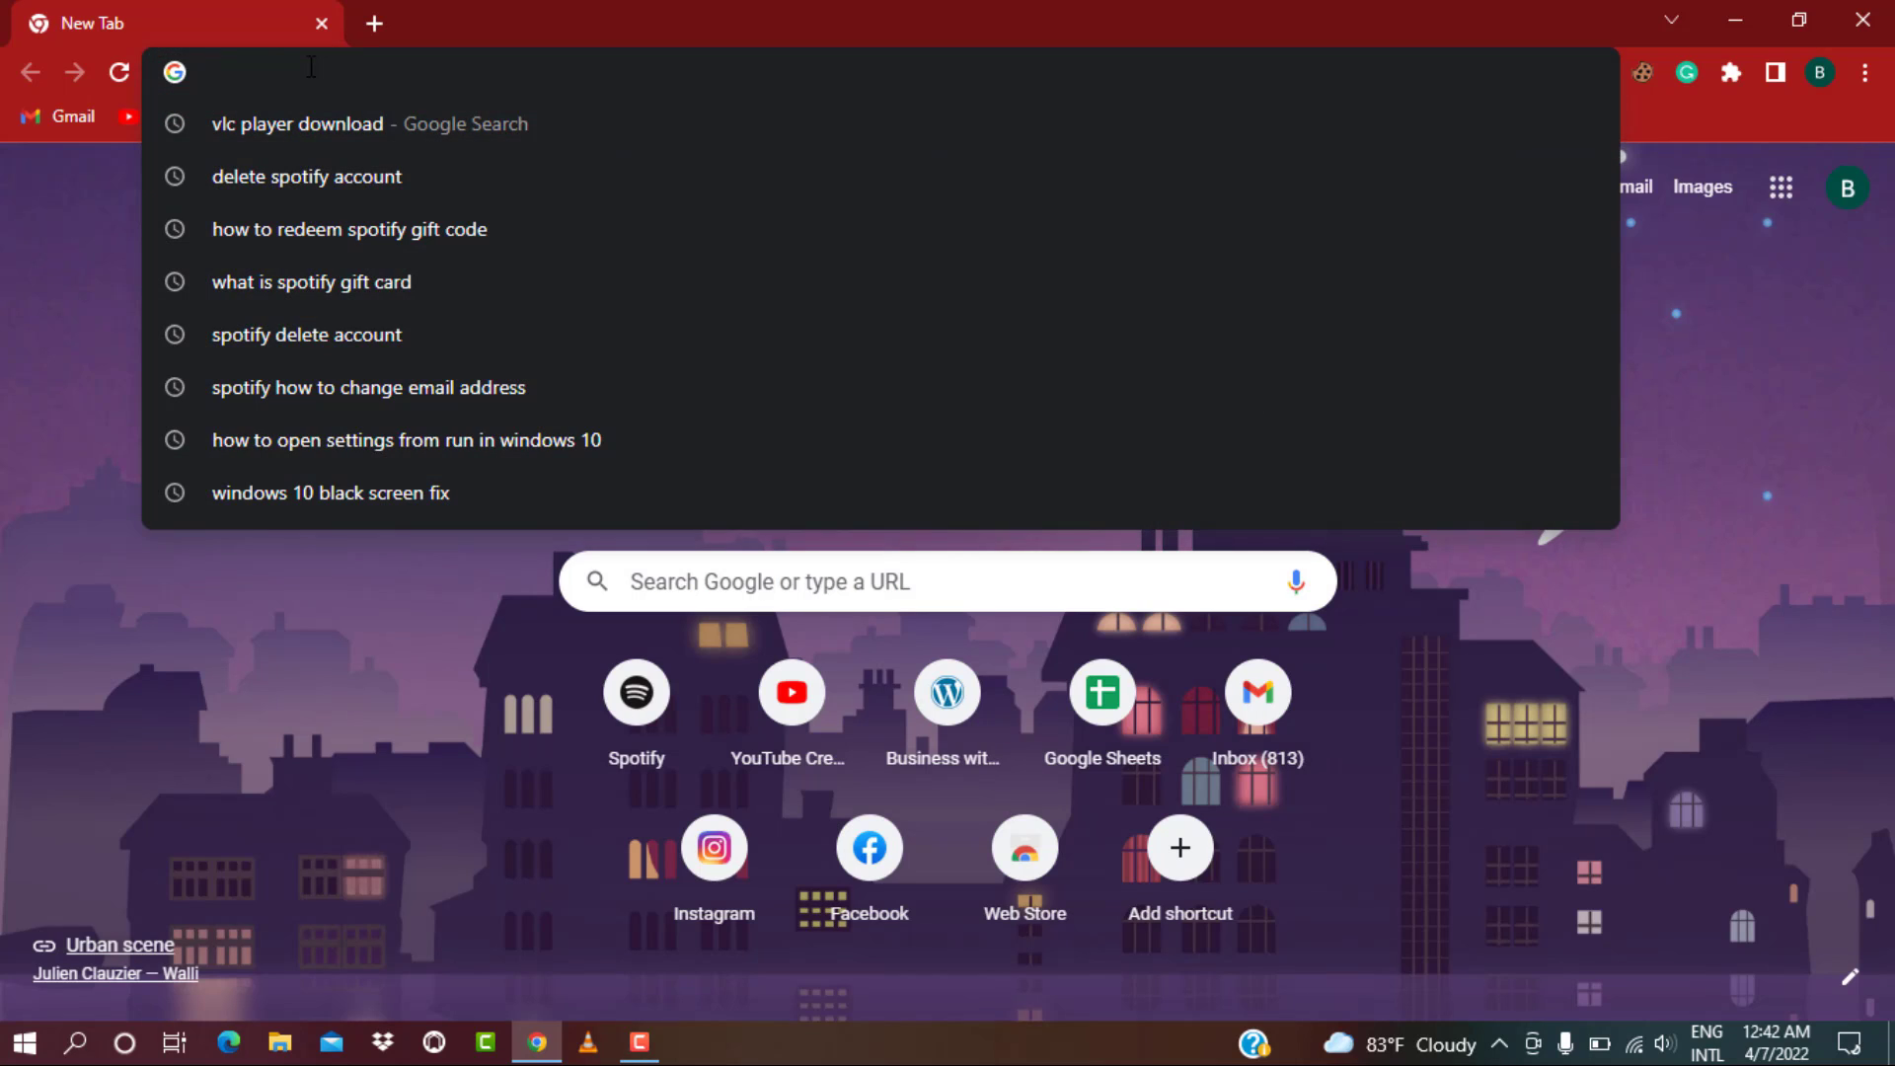
pyautogui.write('spot')
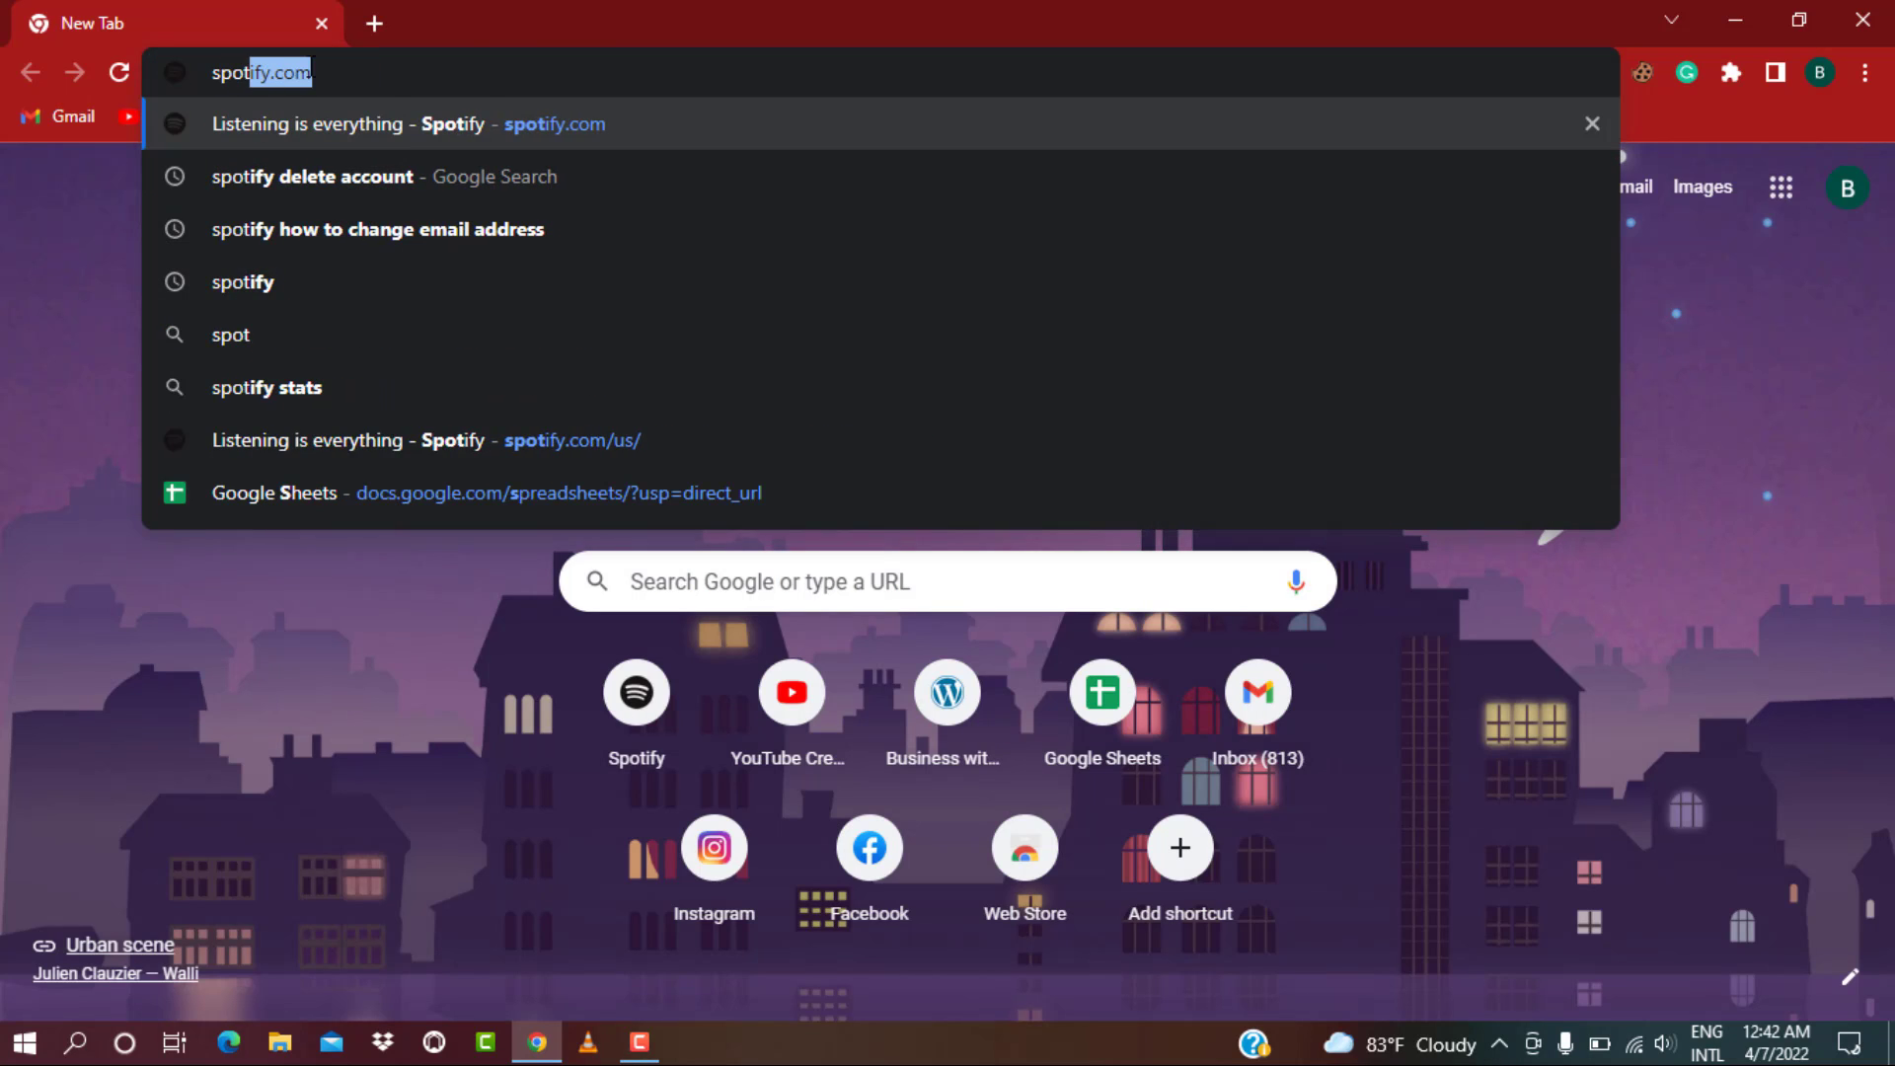
pyautogui.write('ify')
pyautogui.press('Return')
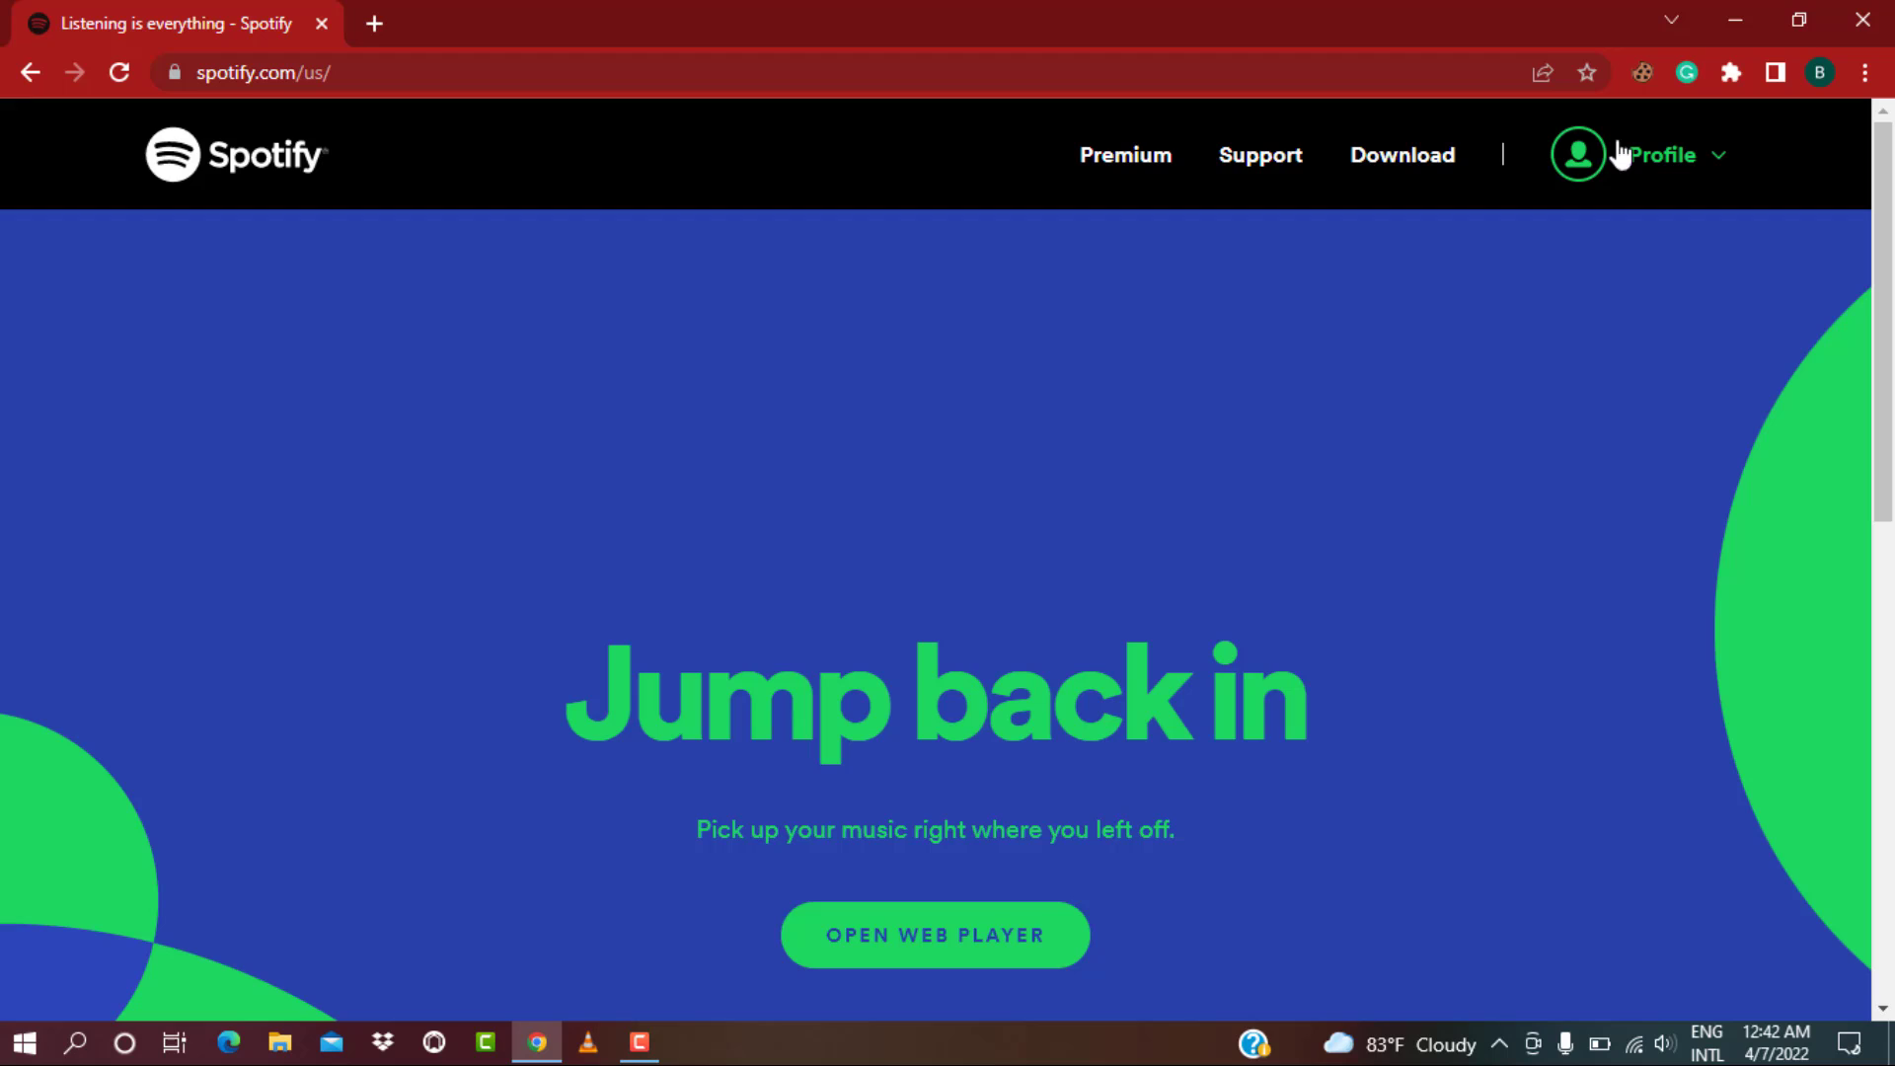
# - Choose Account from the Profile menu to view the Premium Family plan details
pyautogui.click(1722, 171)
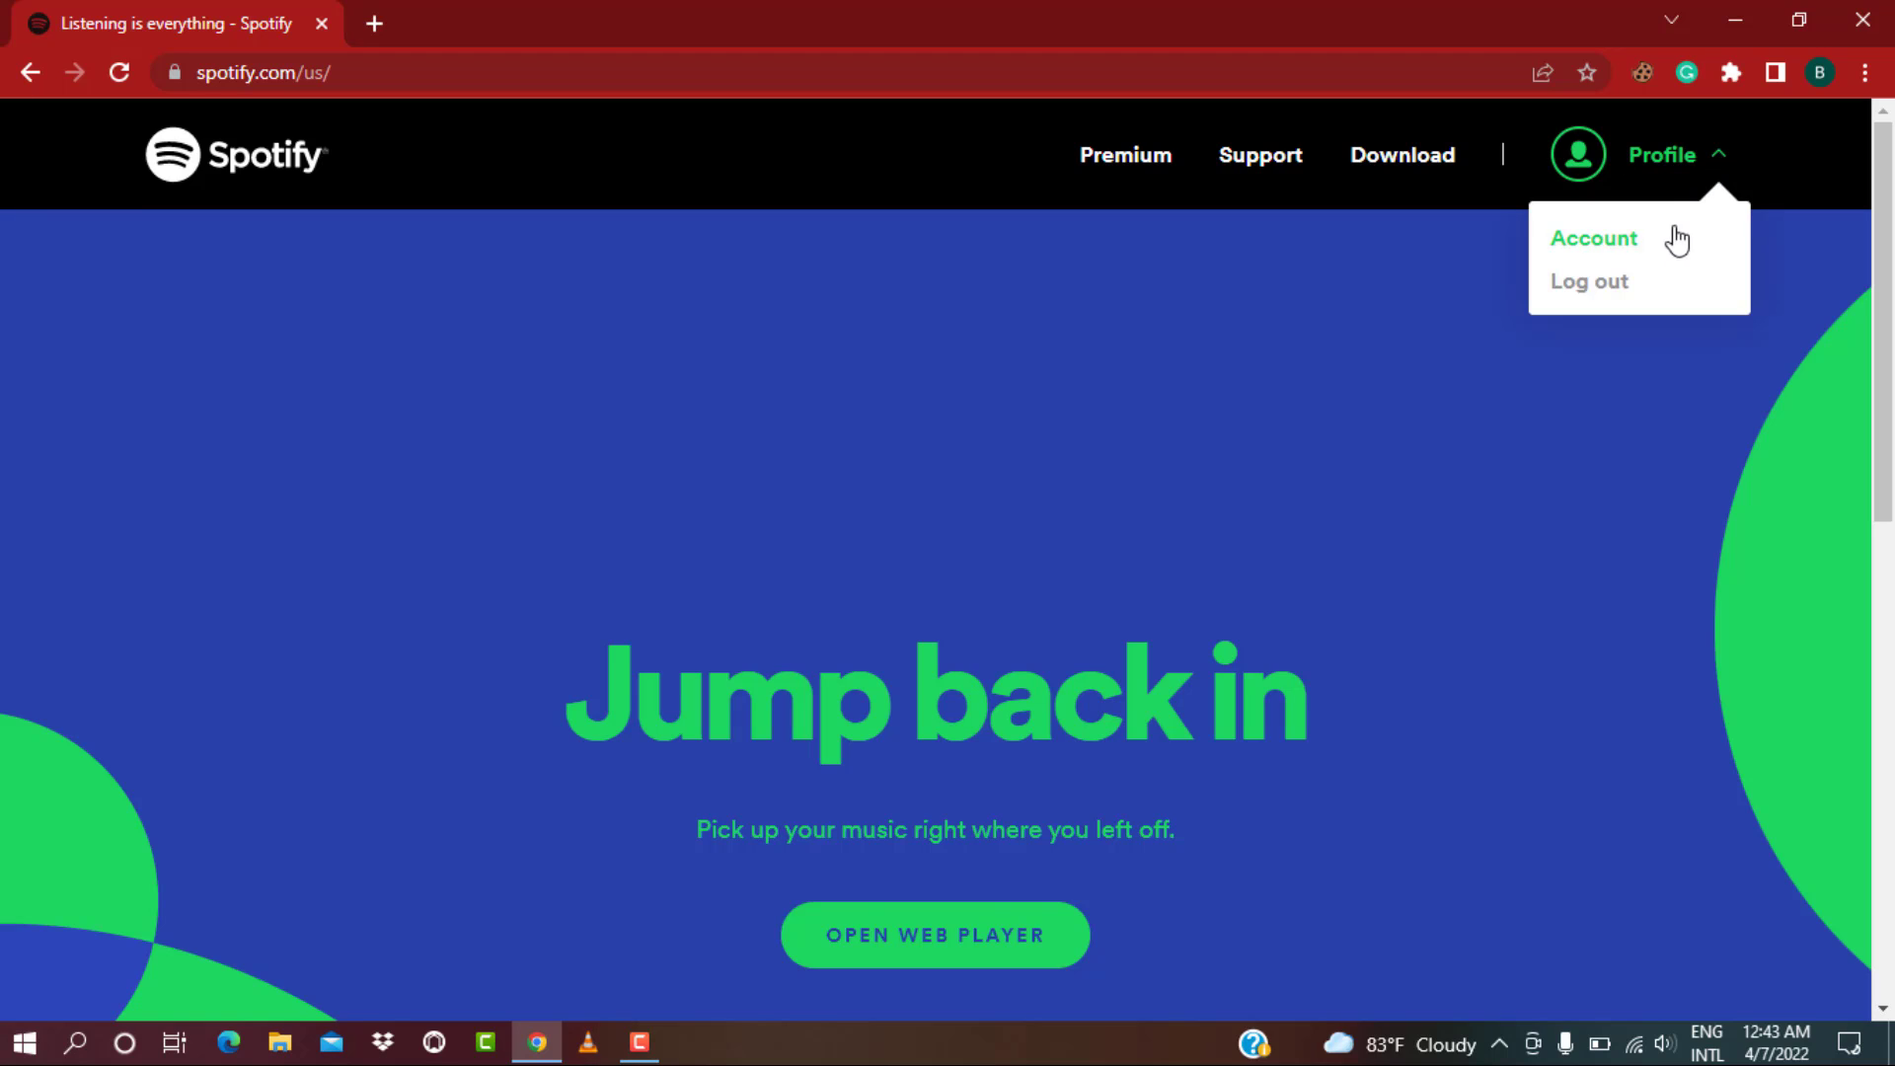
pyautogui.click(1624, 252)
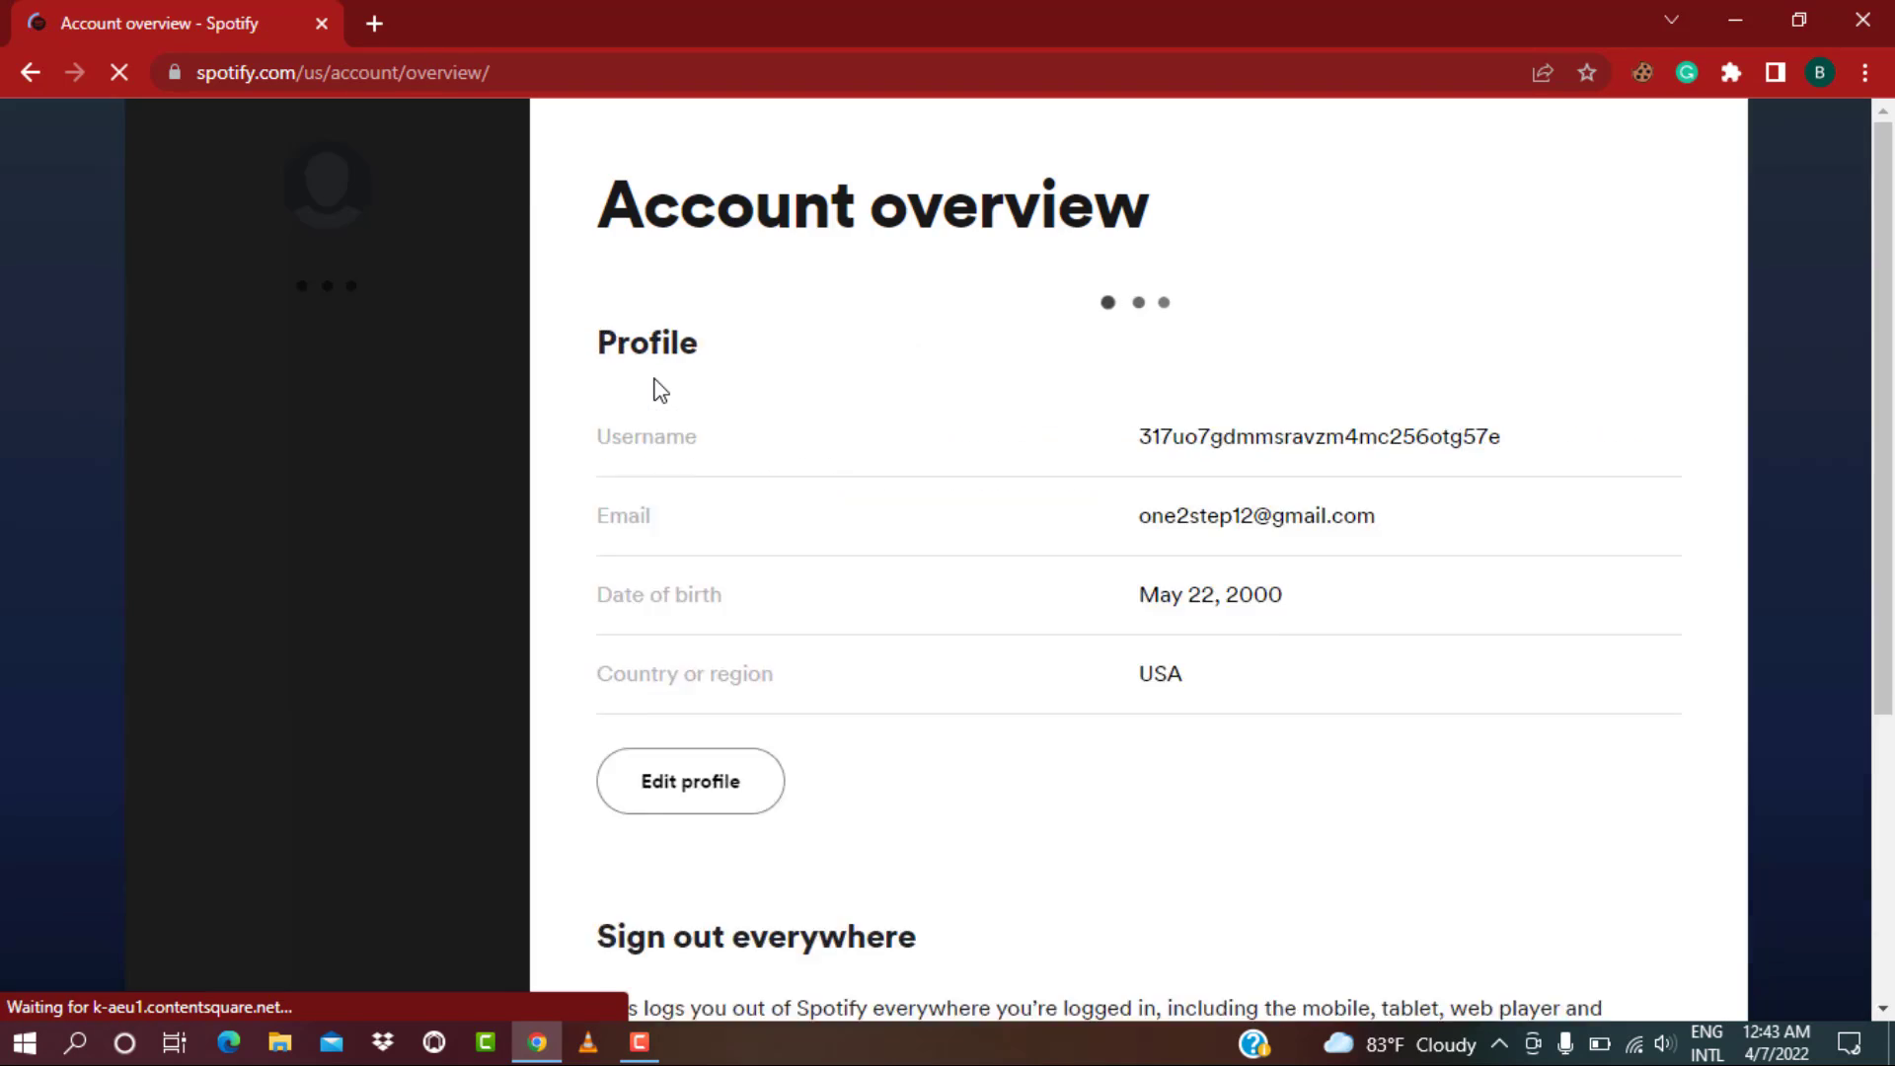
pyautogui.scroll(-5, 855, 427)
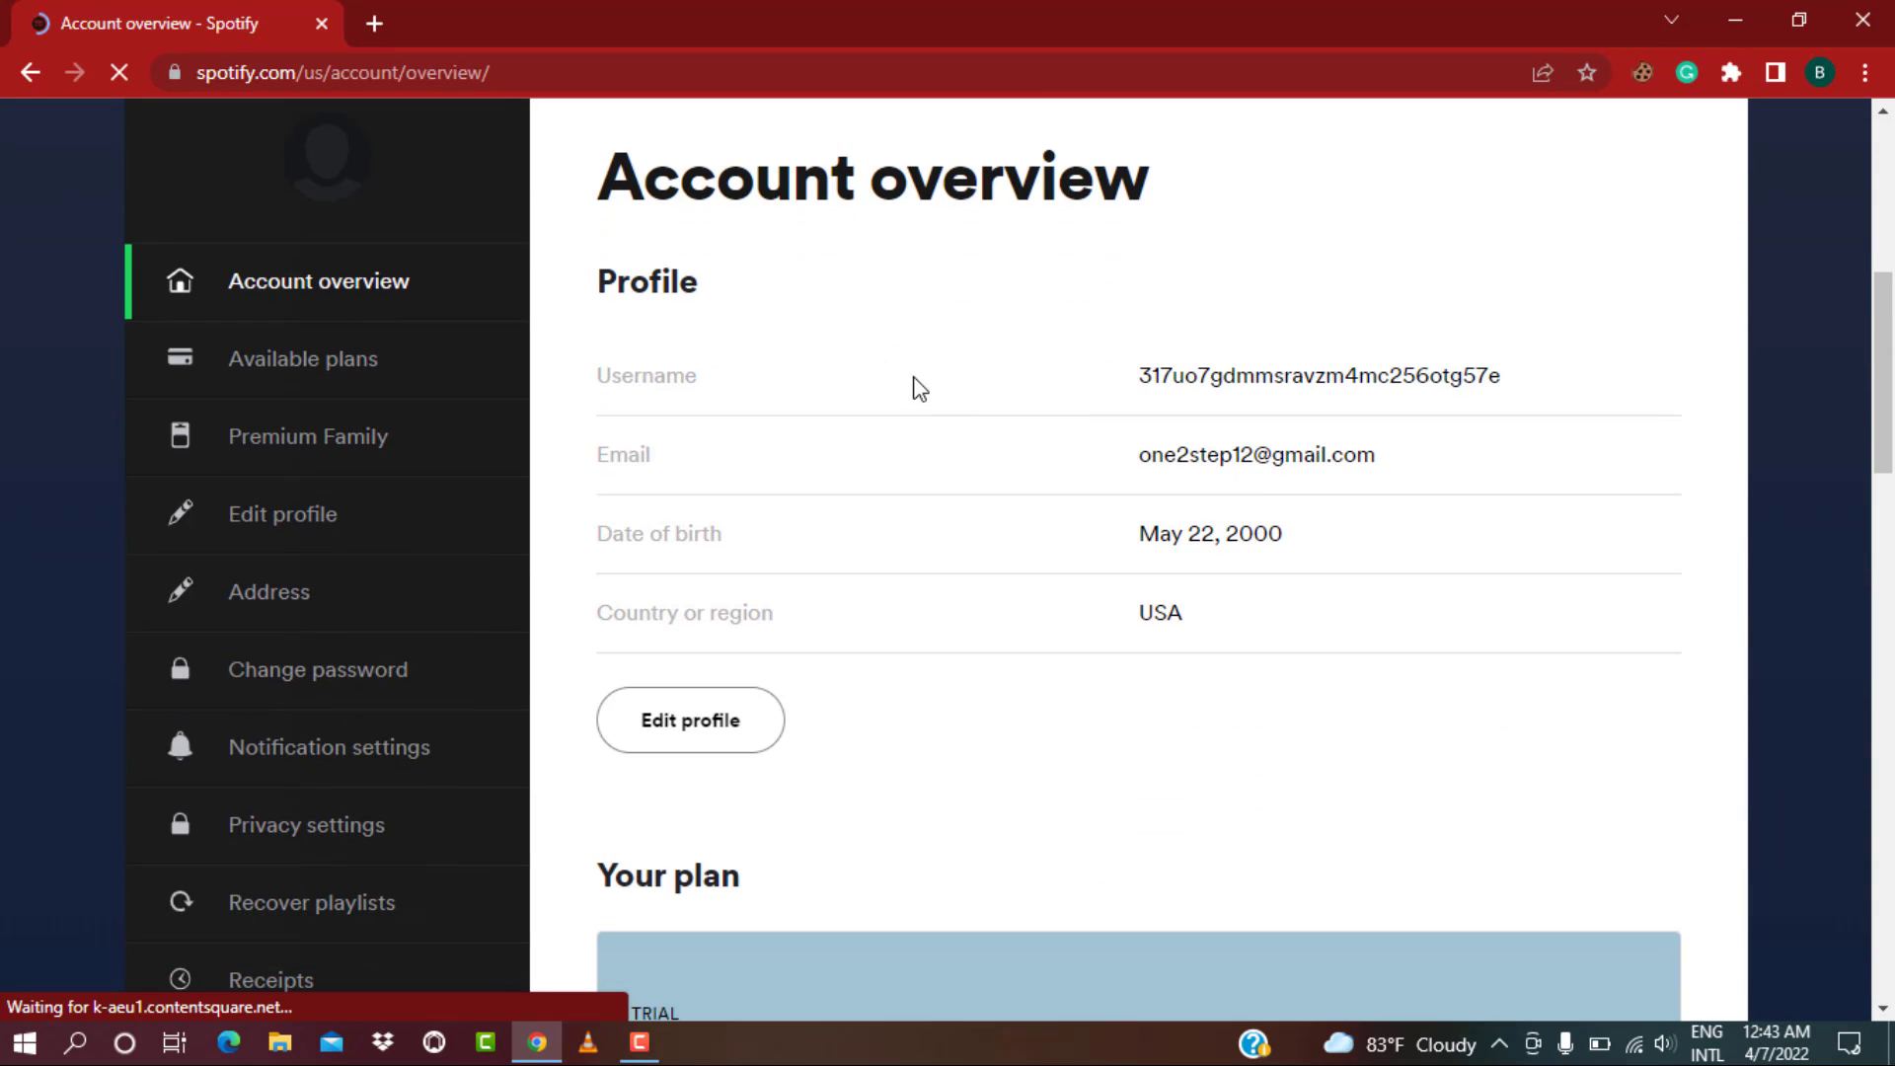
pyautogui.scroll(-1, 914, 384)
pyautogui.scroll(-3, 914, 385)
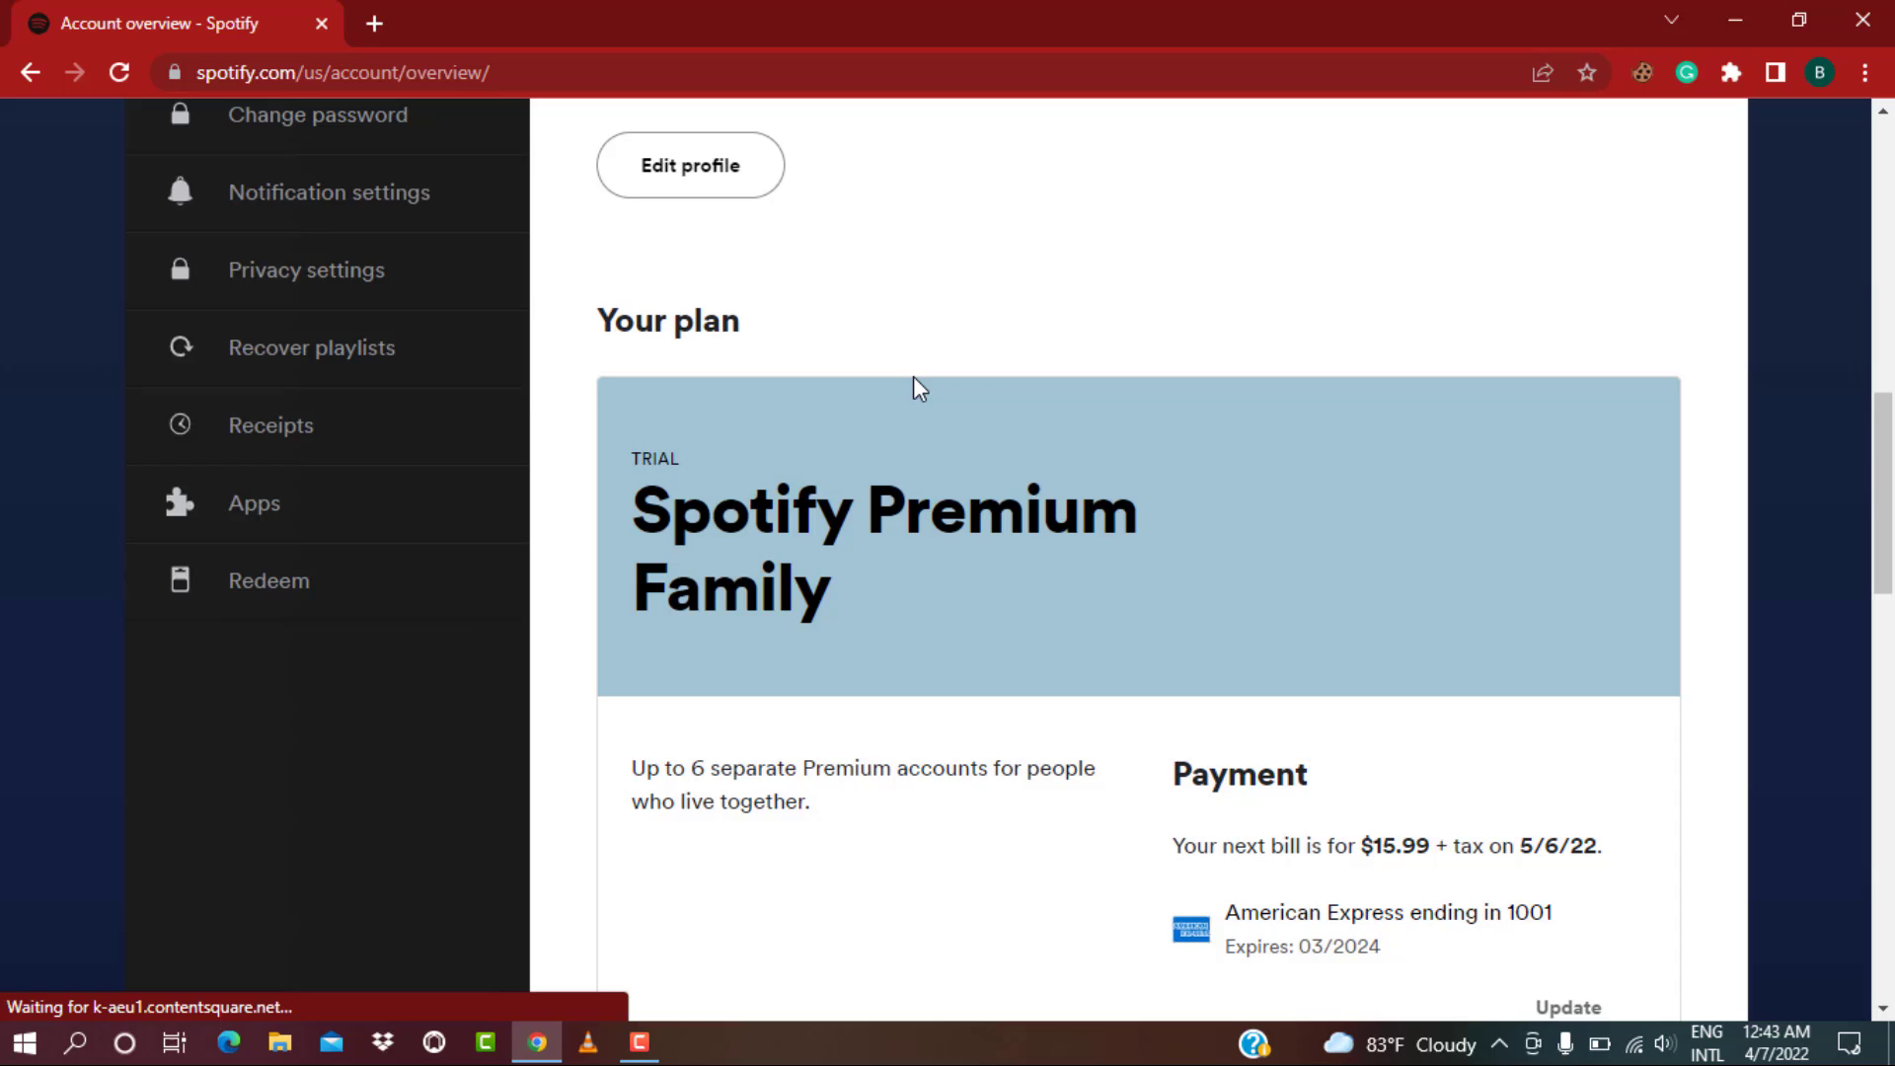
pyautogui.scroll(-2, 917, 385)
pyautogui.scroll(4, 917, 386)
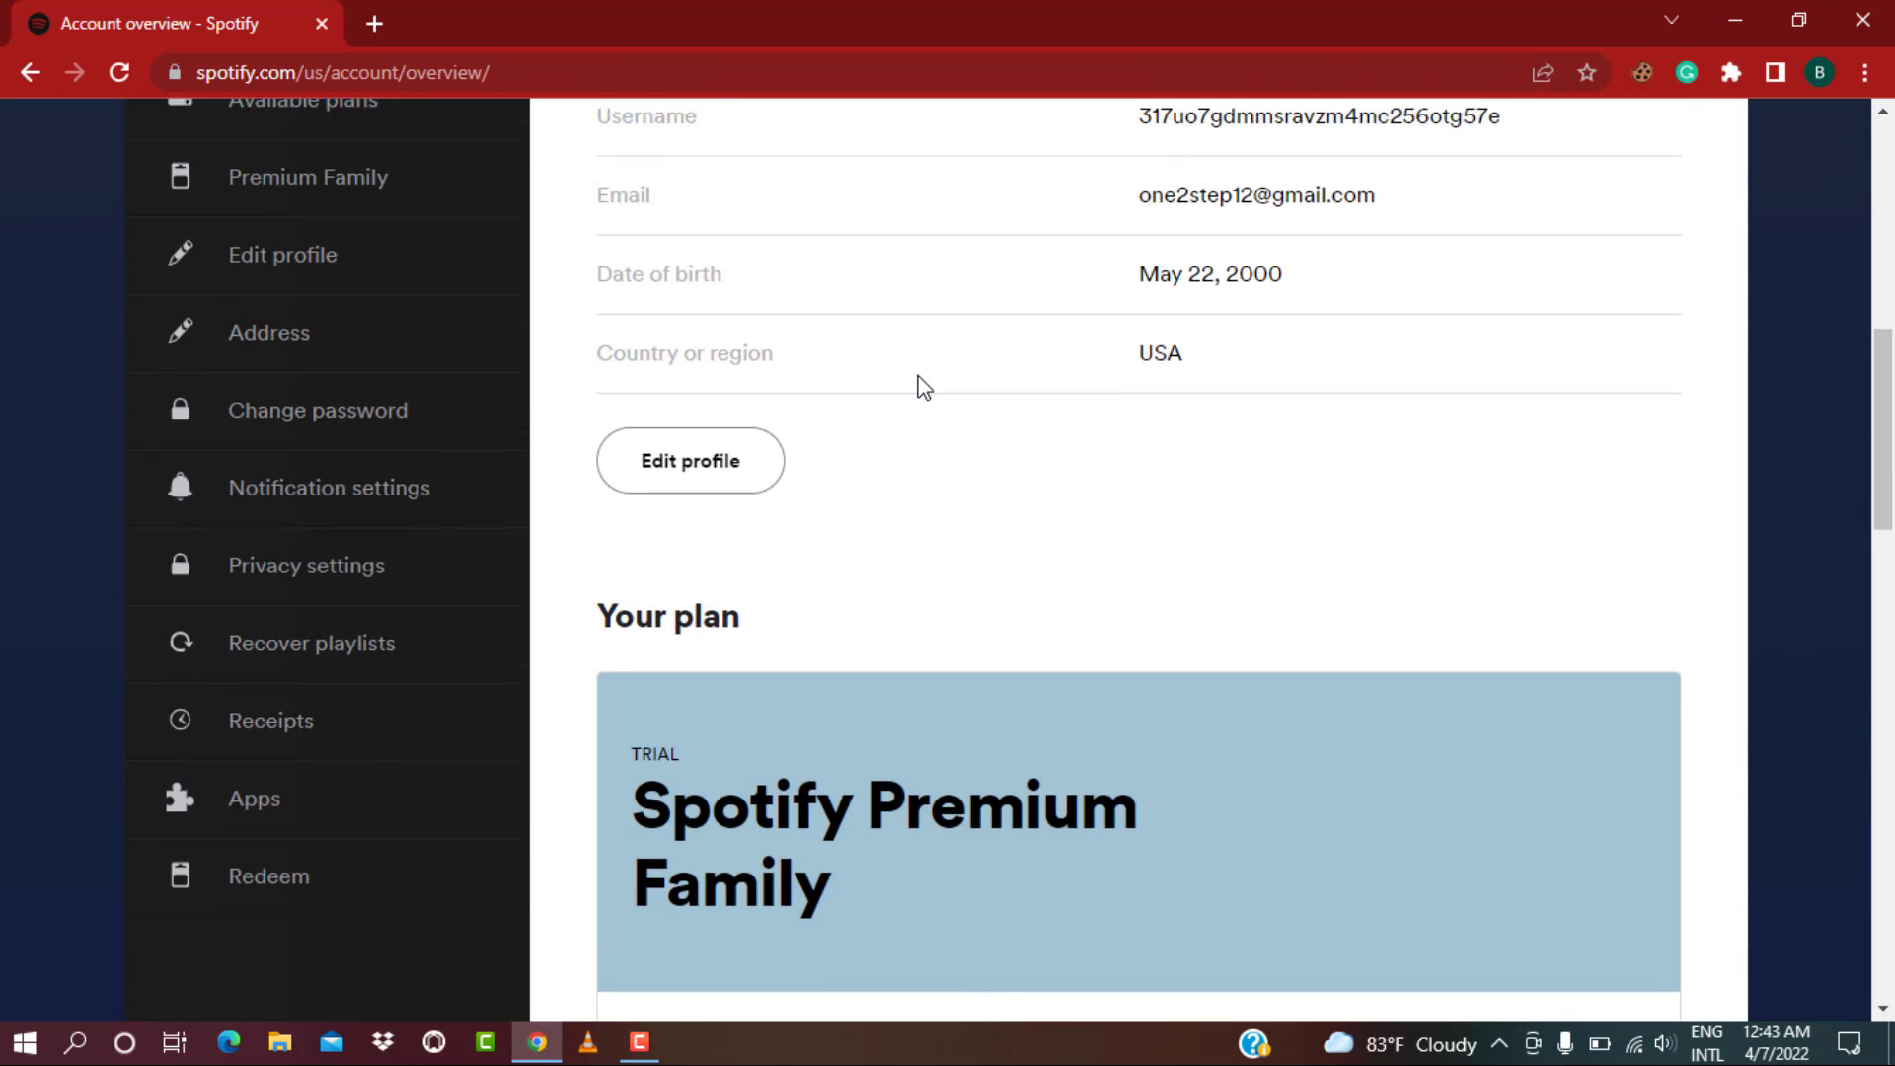
pyautogui.scroll(3, 917, 387)
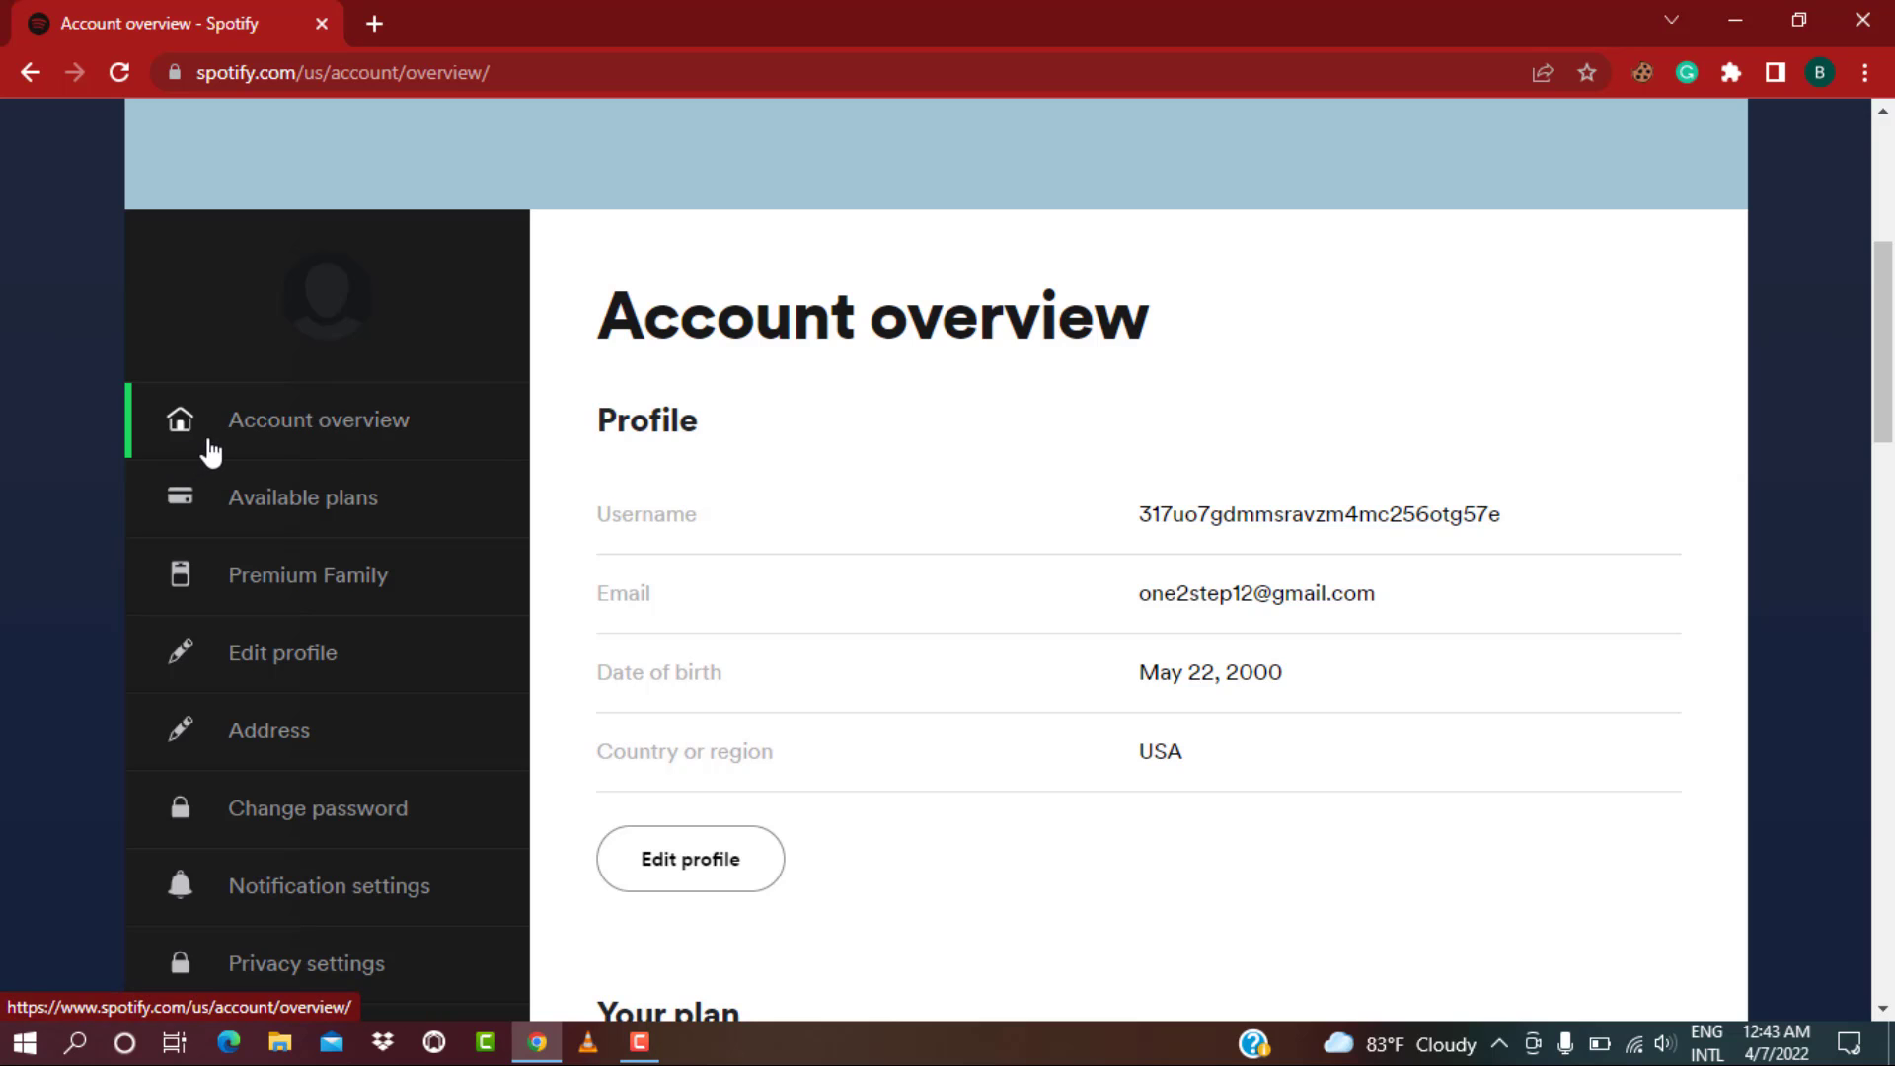
pyautogui.scroll(-1, 347, 428)
pyautogui.scroll(-2, 369, 414)
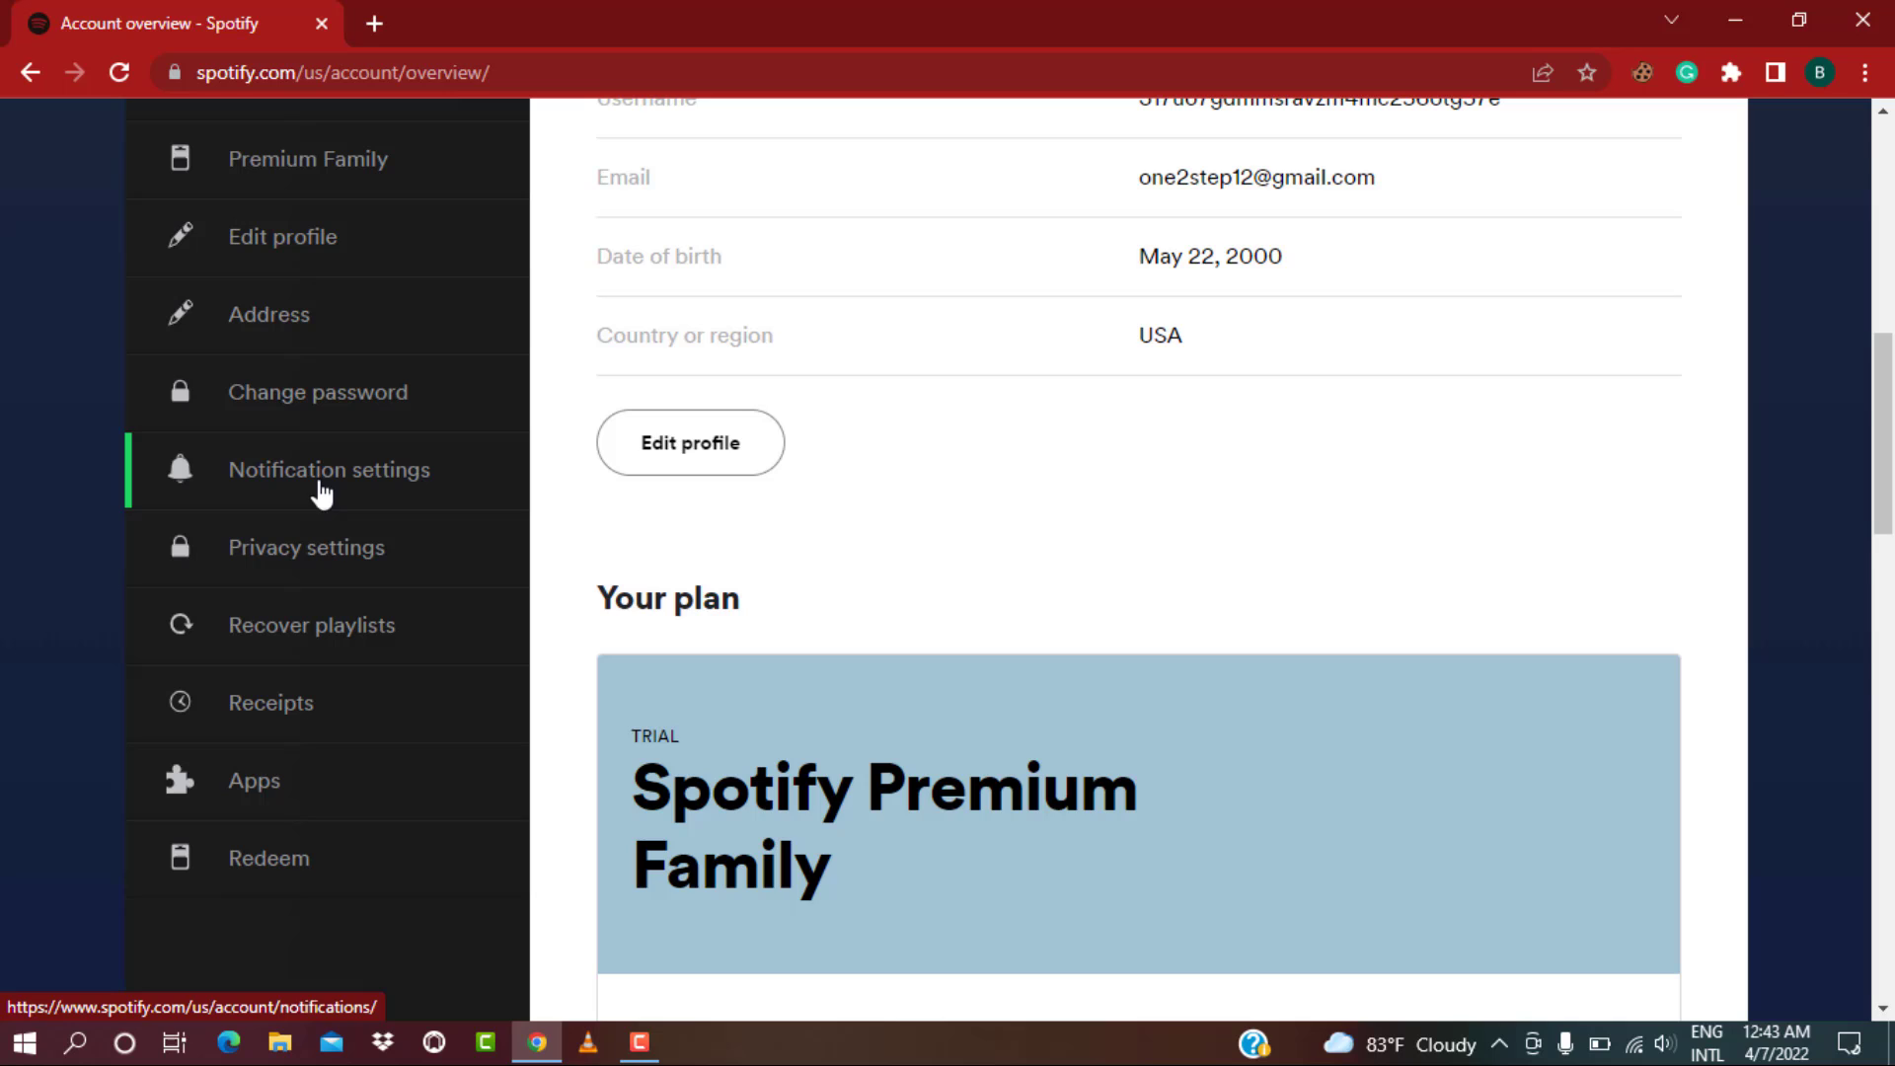
pyautogui.scroll(-1, 326, 647)
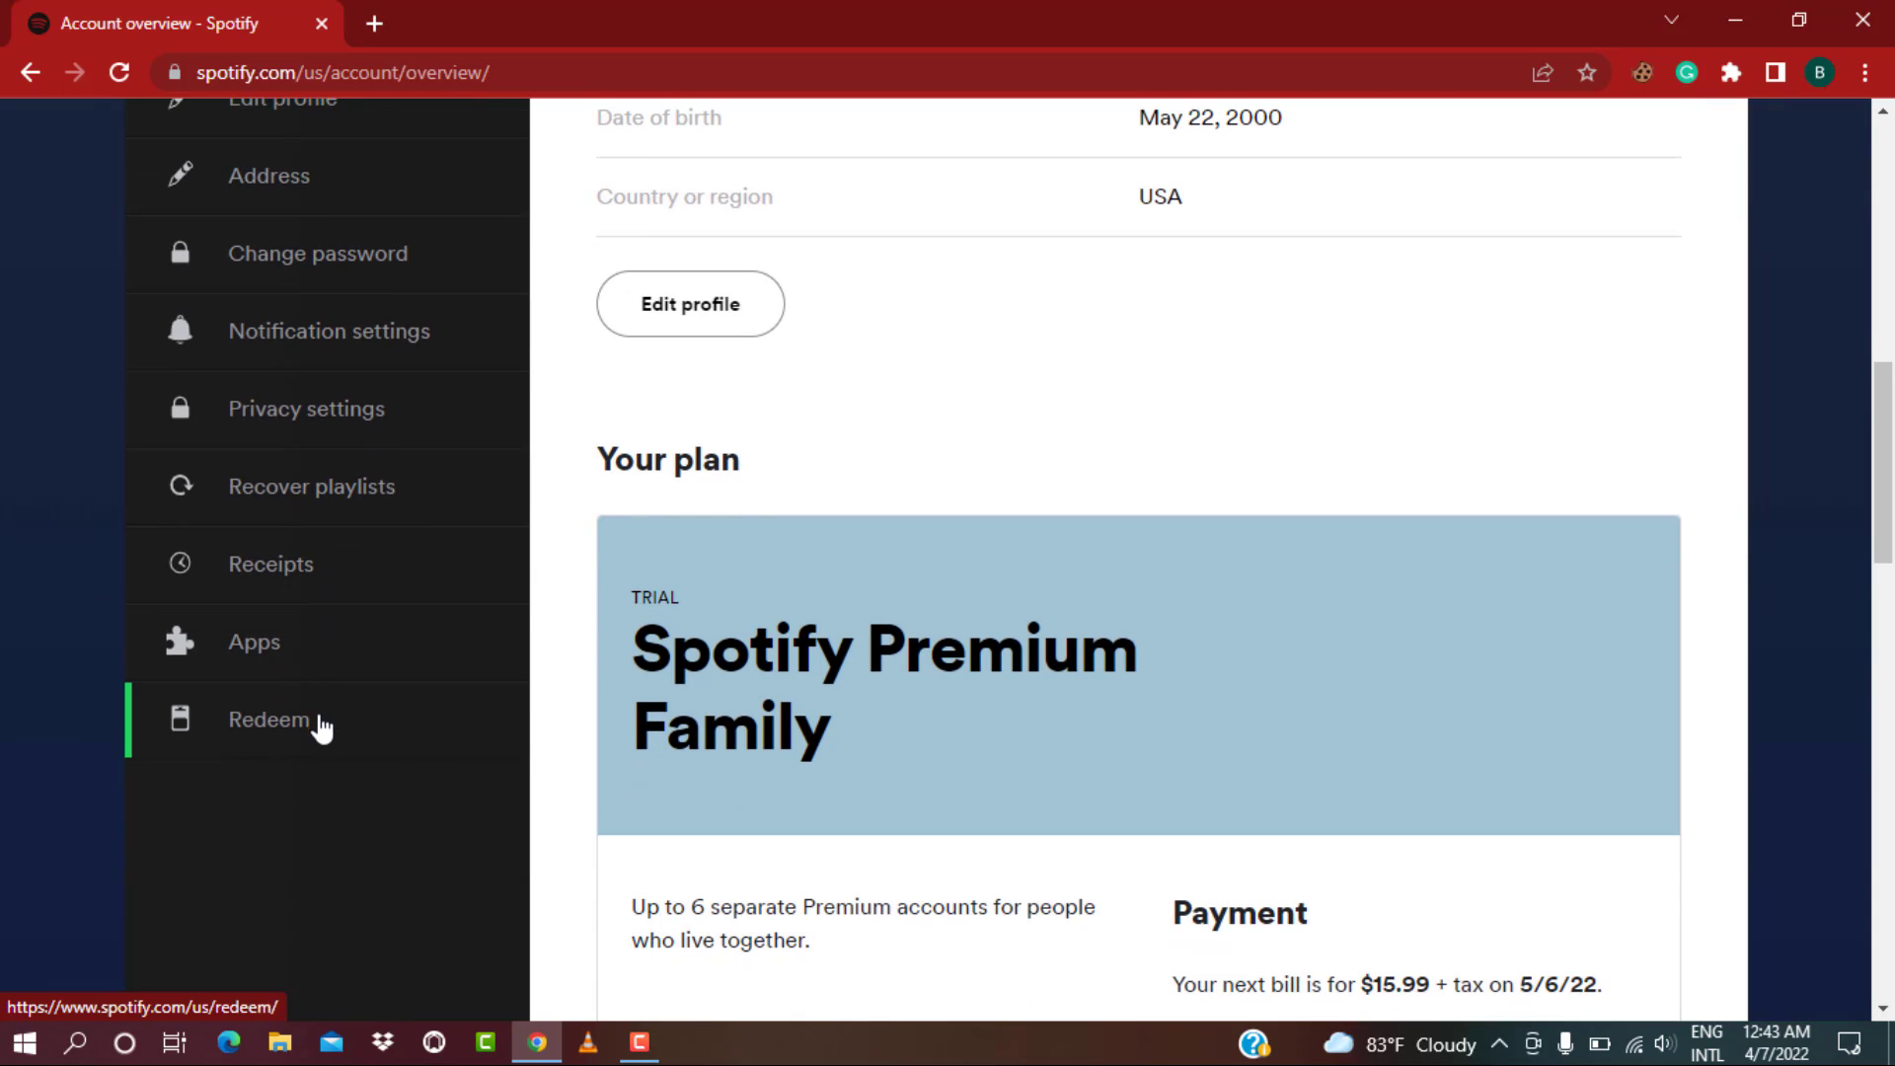
# - Choose Redeem in the account sidebar to reach the Redeem your code page
pyautogui.click(284, 753)
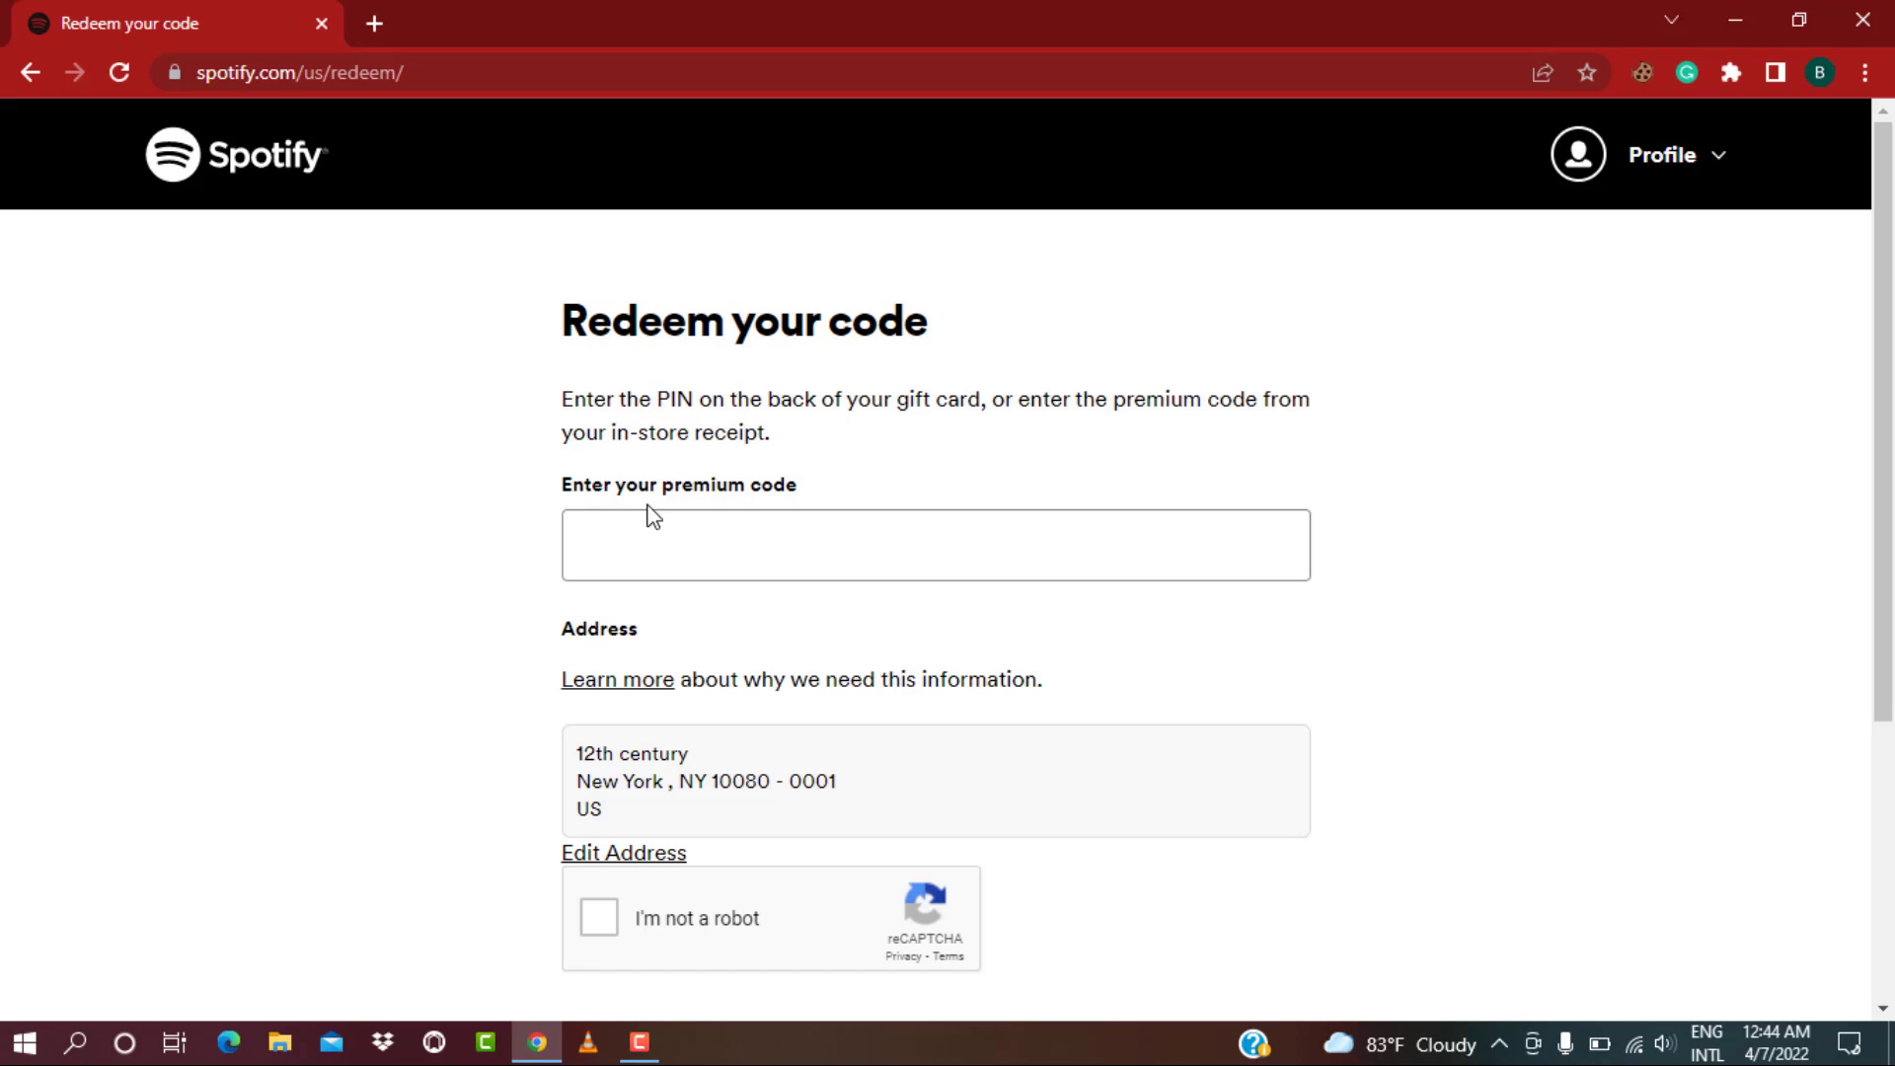
pyautogui.scroll(-1, 673, 534)
# - Tick the reCAPTCHA 'I'm not a robot' box, leaving the premium code field empty
pyautogui.click(687, 388)
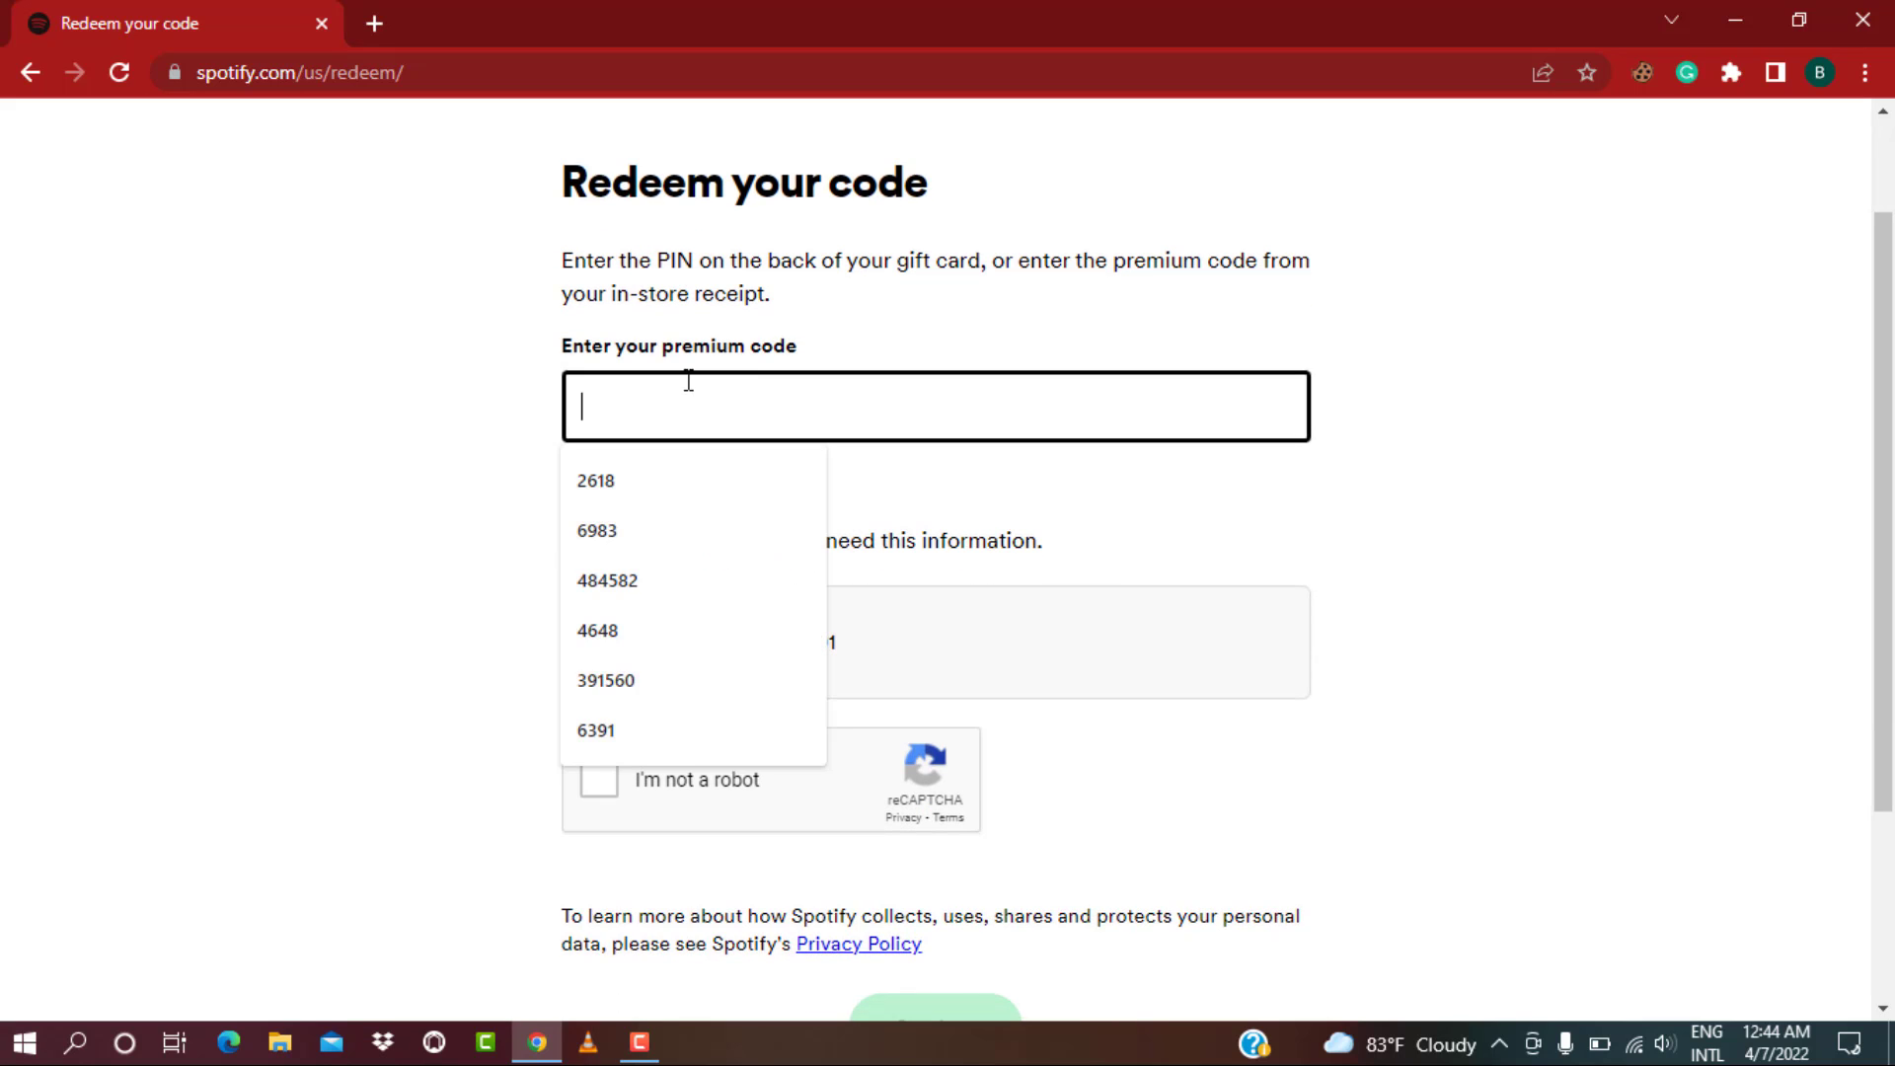
pyautogui.click(460, 430)
pyautogui.scroll(-1, 444, 503)
pyautogui.scroll(-1, 534, 564)
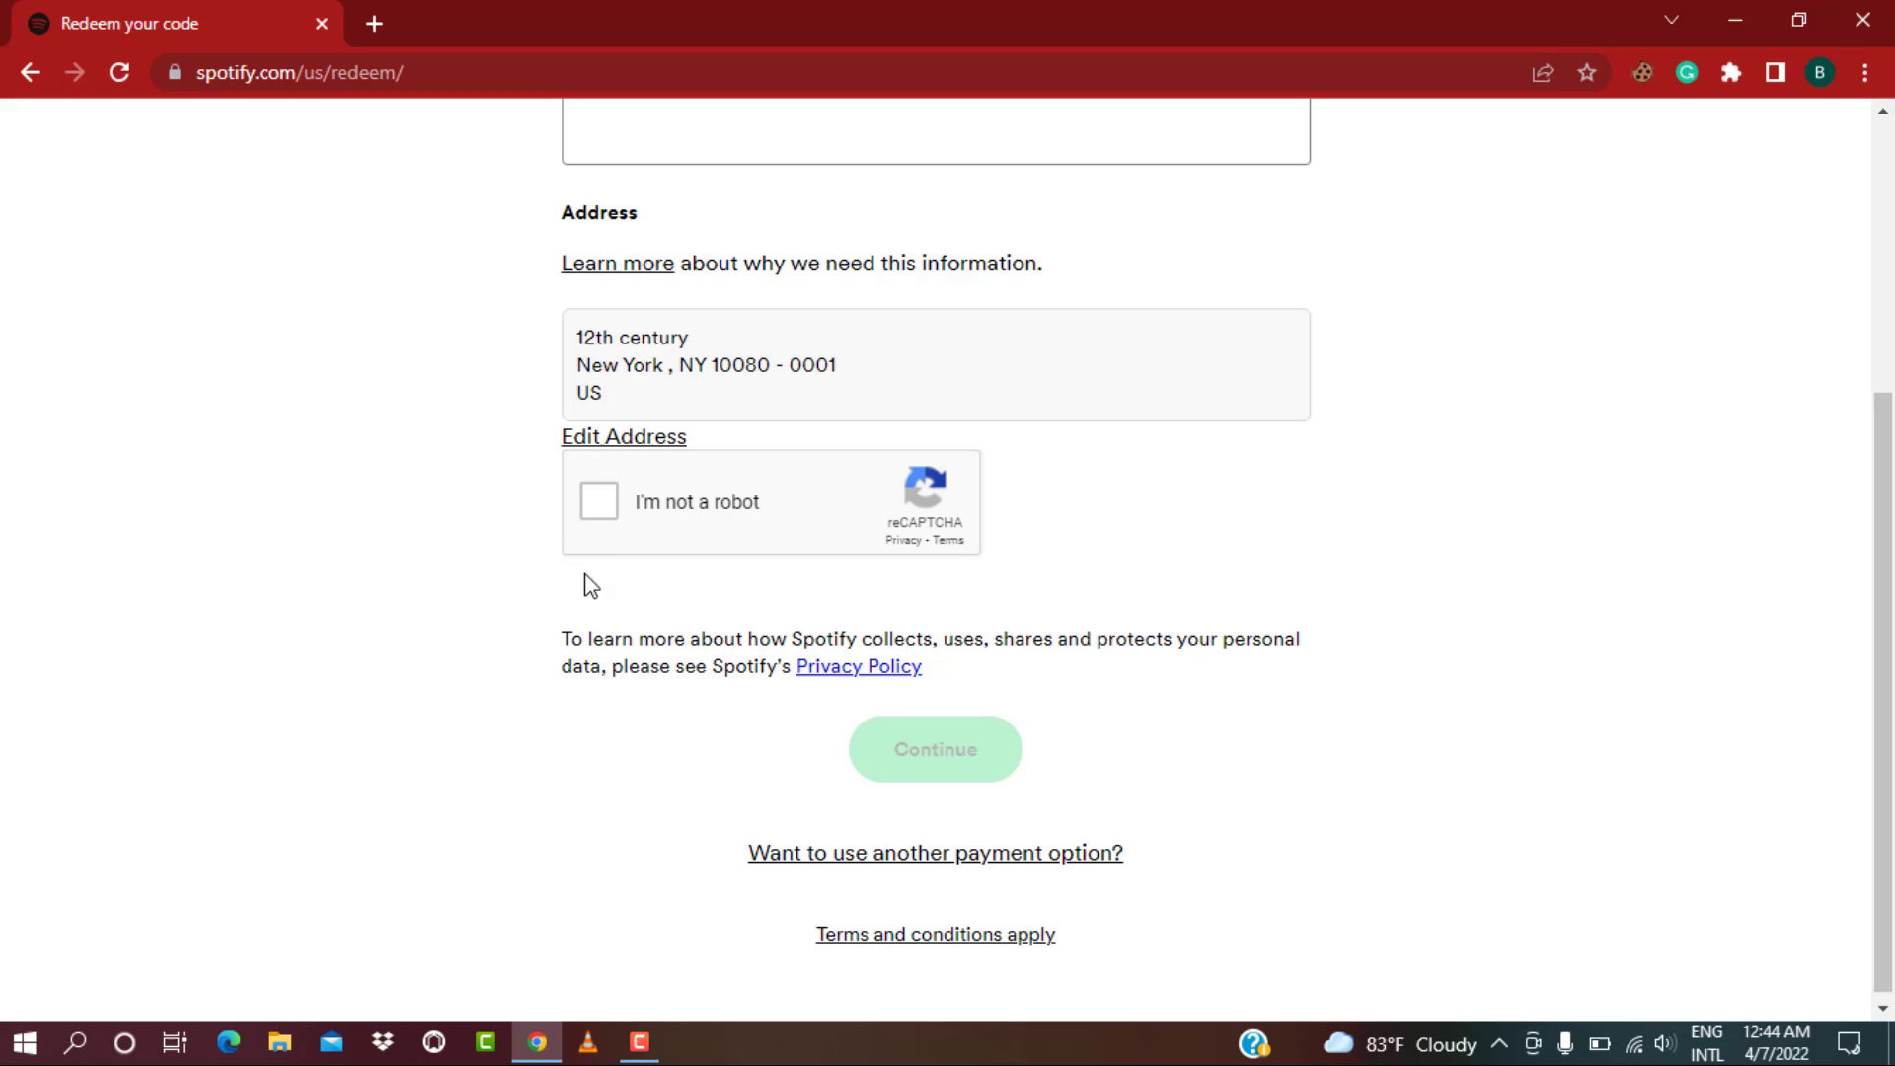
pyautogui.click(598, 502)
pyautogui.scroll(3, 638, 518)
pyautogui.click(681, 524)
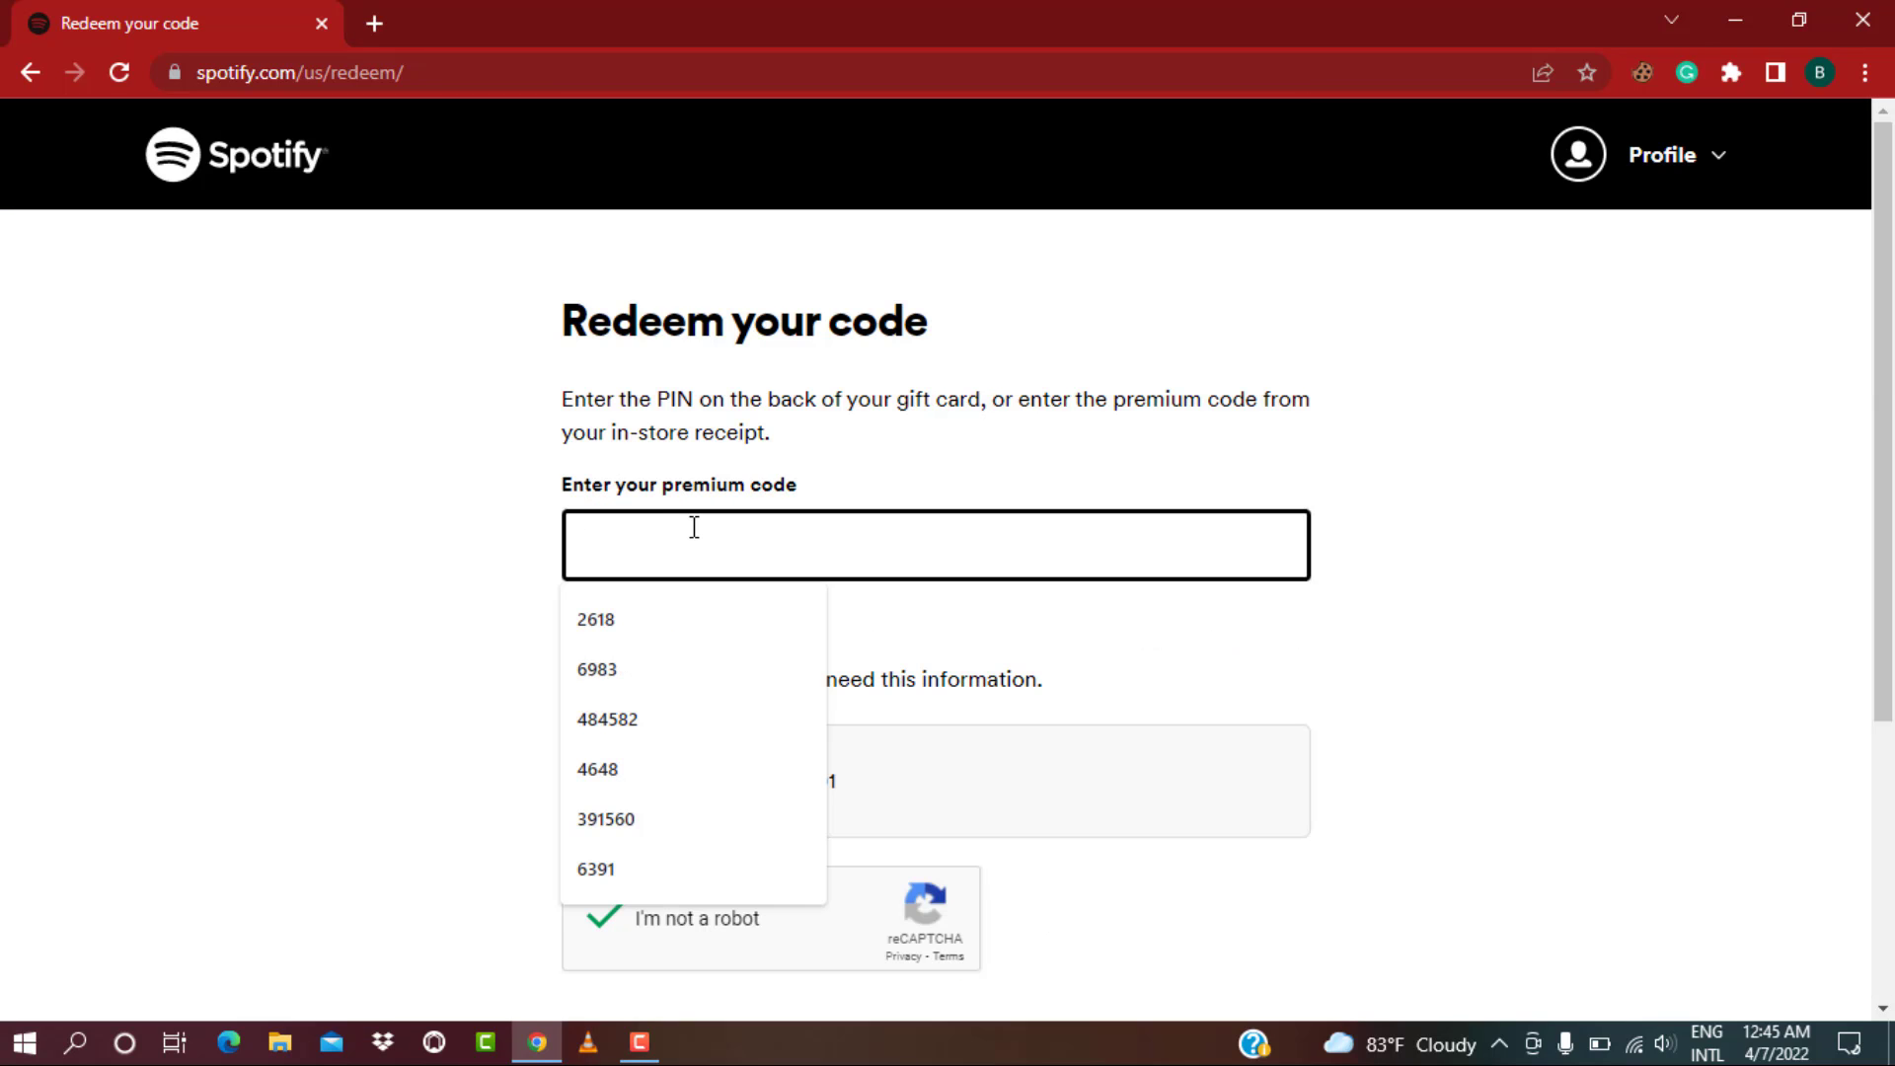
pyautogui.scroll(-2, 1638, 525)
pyautogui.scroll(-1, 1634, 524)
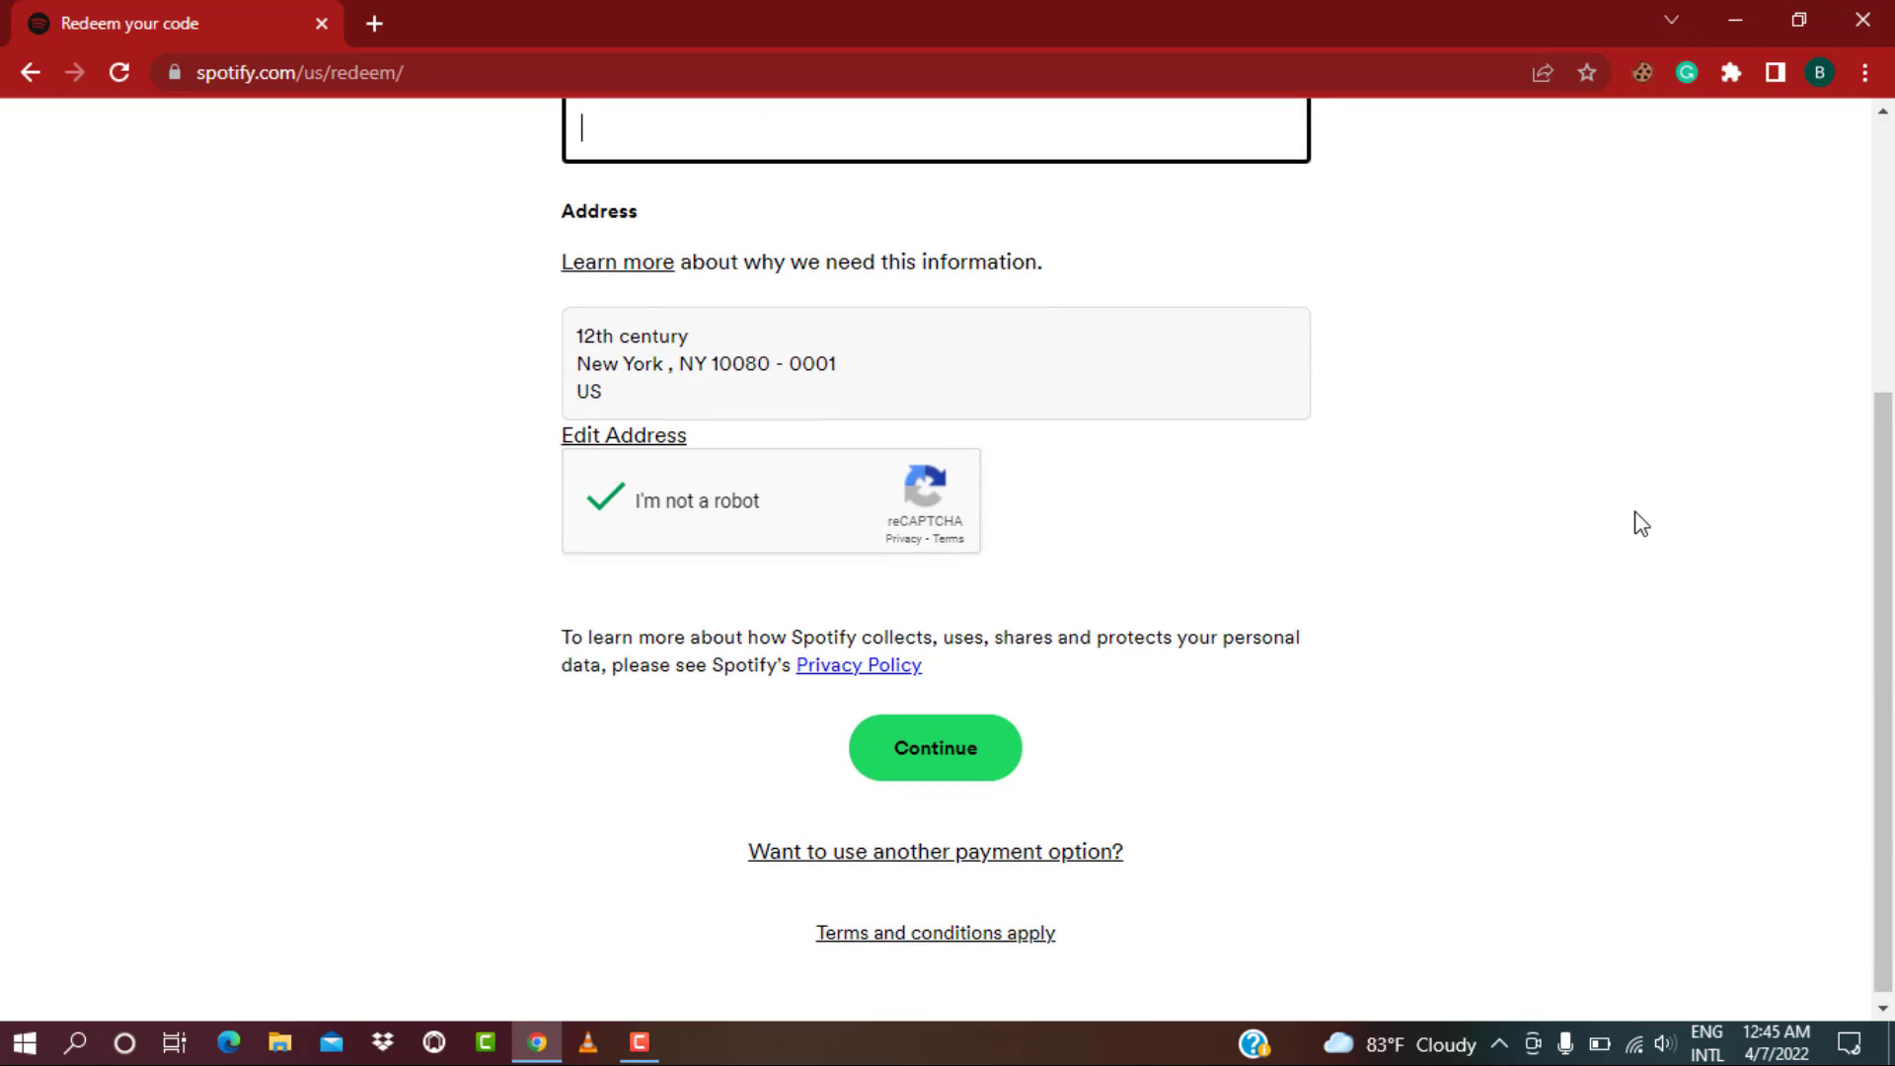